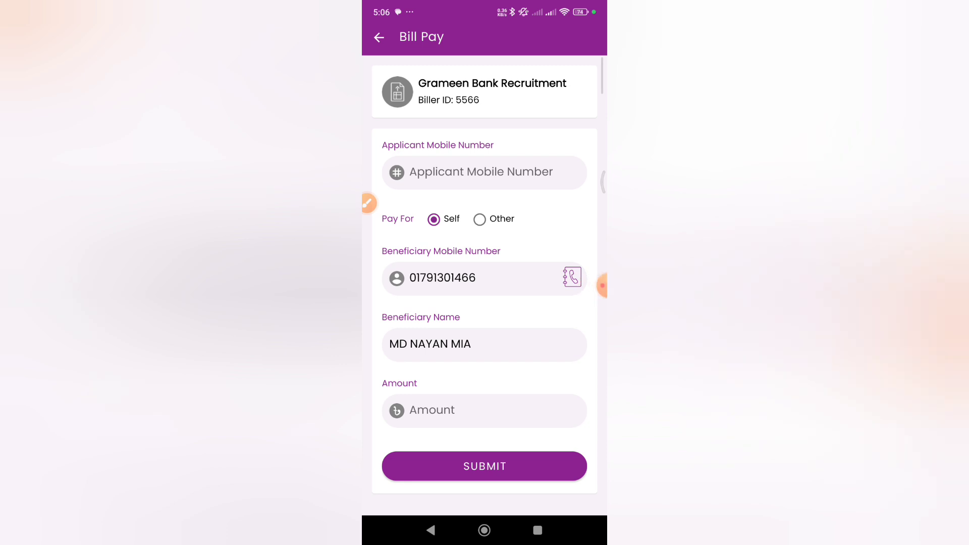
click(480, 219)
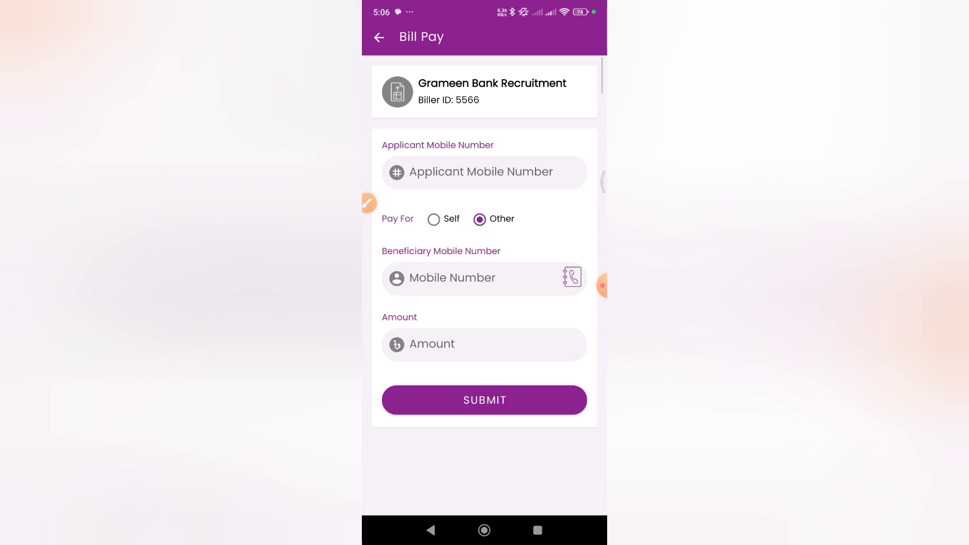
click(452, 278)
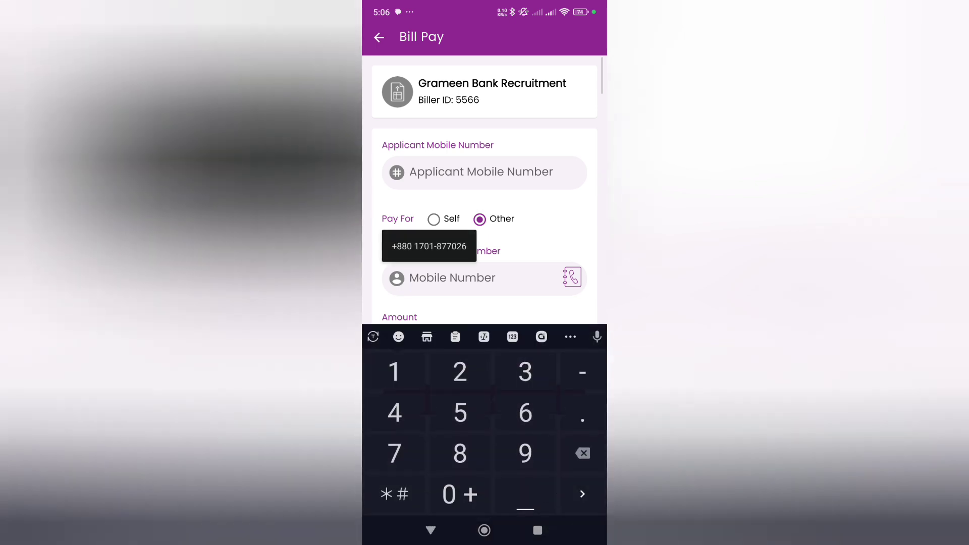
click(434, 218)
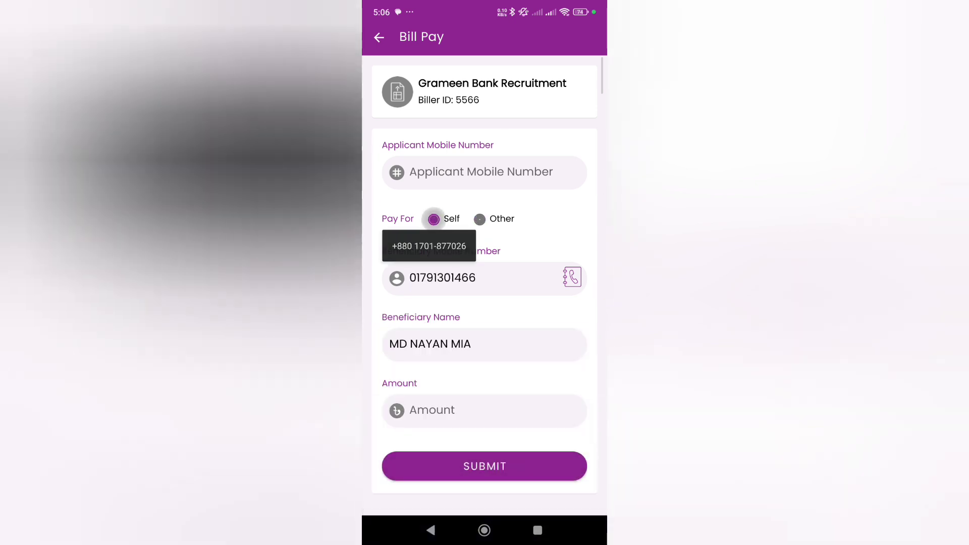
Step: Enter the applicant's mobile number for the Grameen Bank Recruitment bill
click(481, 172)
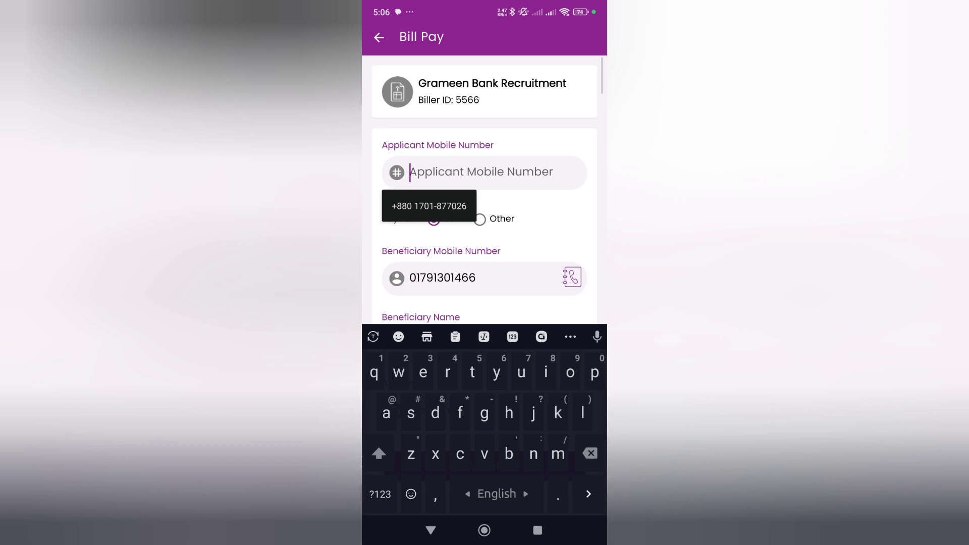
click(380, 494)
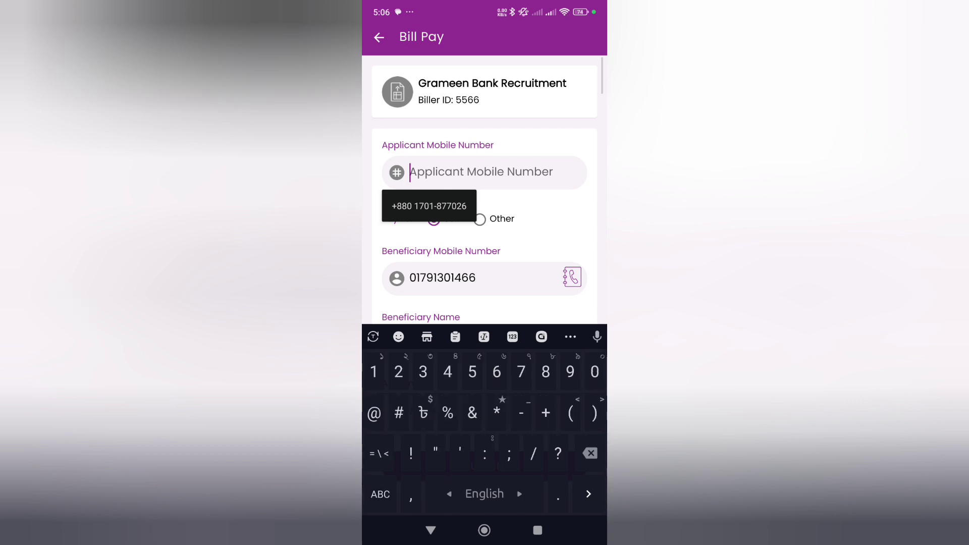
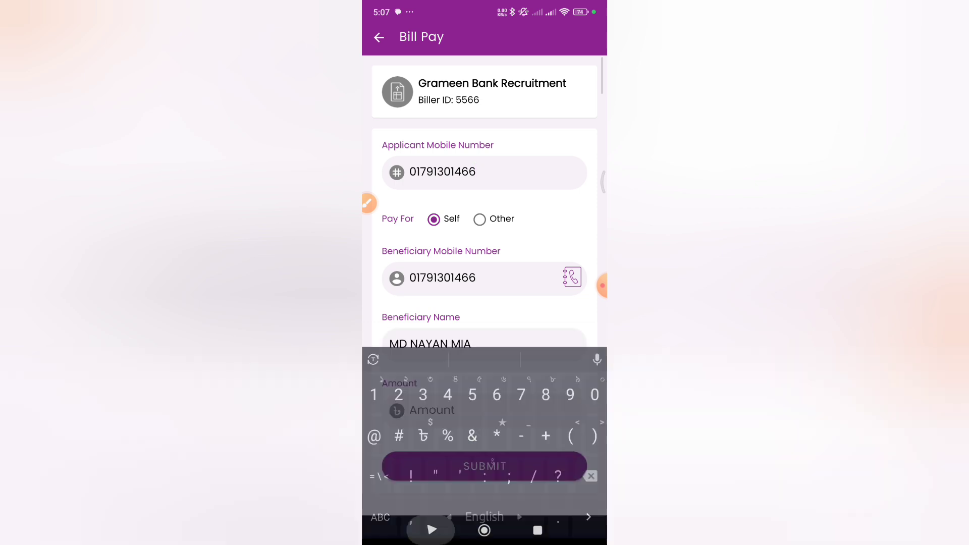
Step: Set the bill amount to 200 and submit the payment details
click(454, 410)
text(200)
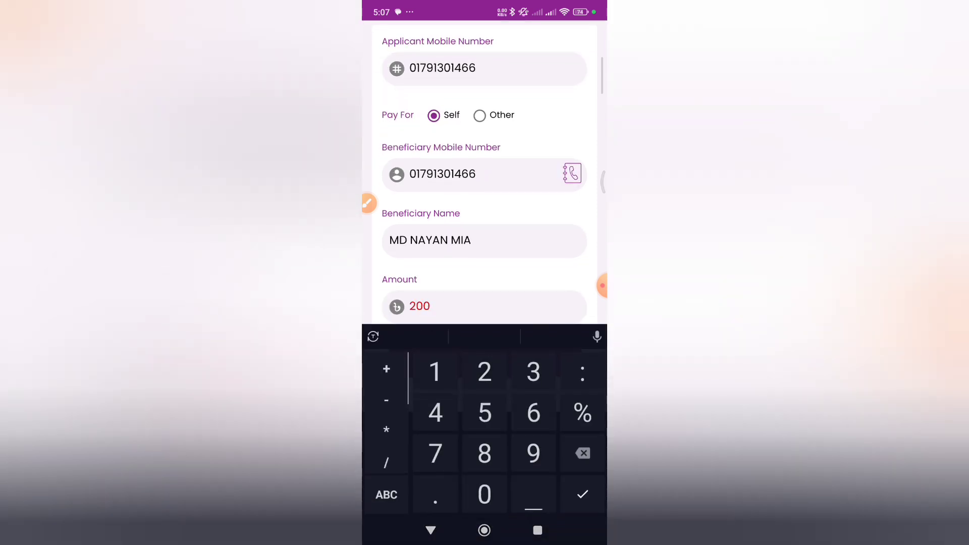
key(Return)
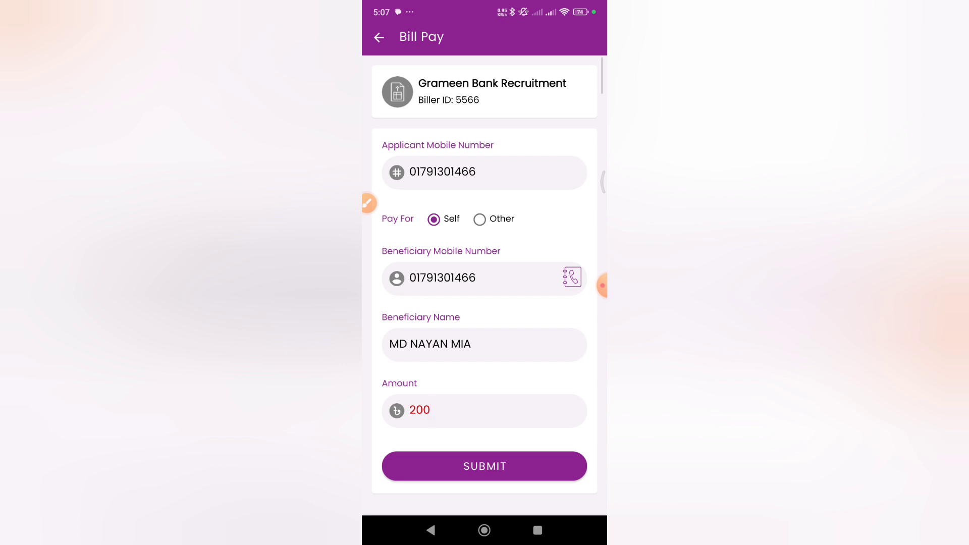
click(484, 466)
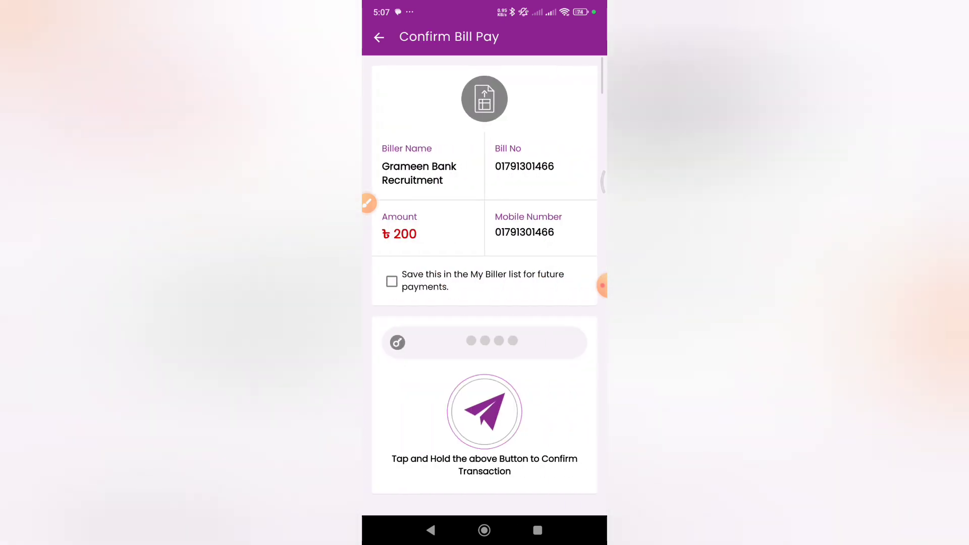
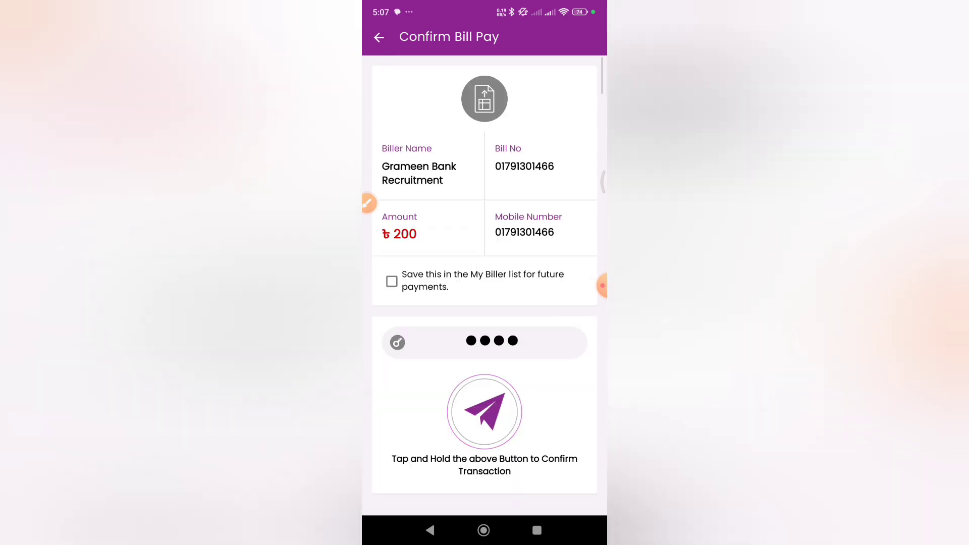
Step: Enter the account PIN and confirm the bill payment without saving the biller to the My Biller list
click(392, 281)
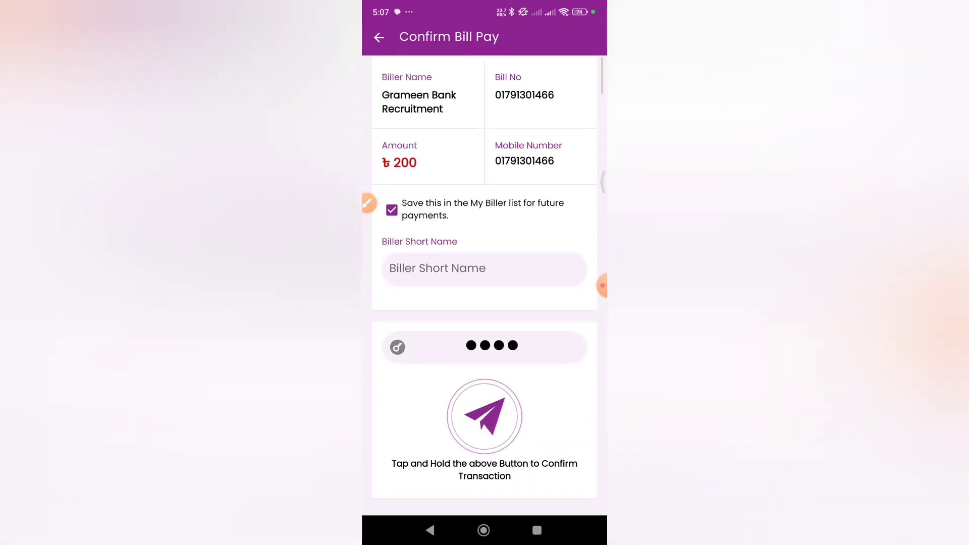
click(391, 210)
drag(484, 411, 484, 412)
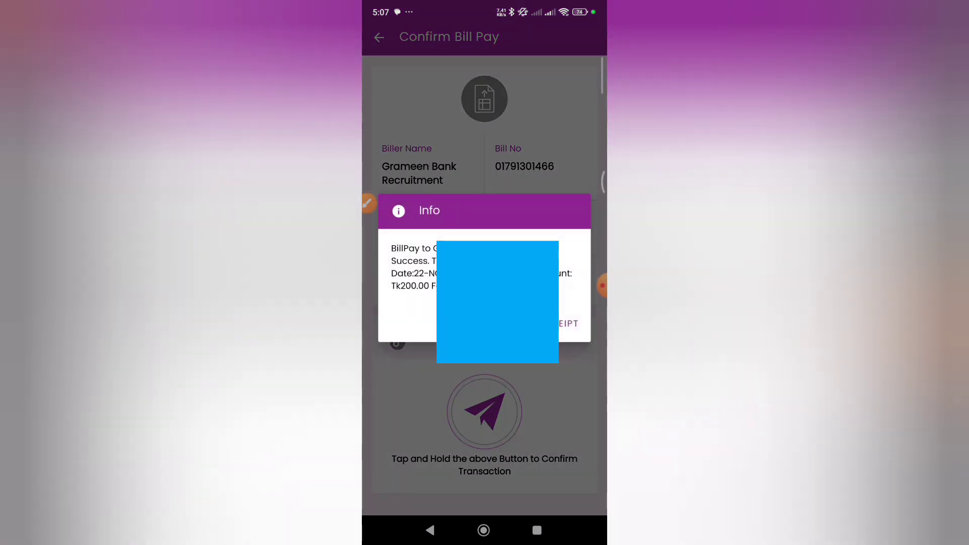
click(483, 530)
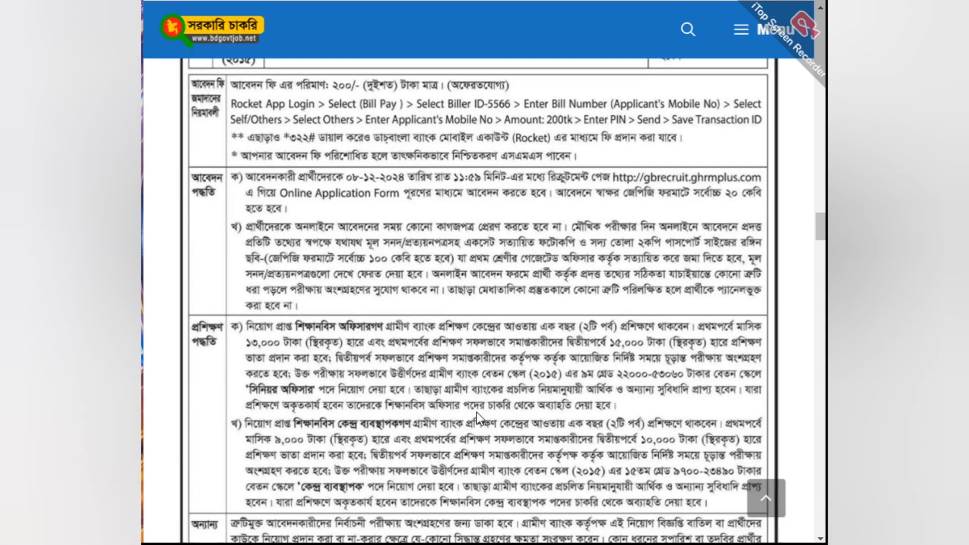
Step: Switch from the job circular to the Grameen Bank online application form and look over its personal information fields
scroll(476, 412, up, 2)
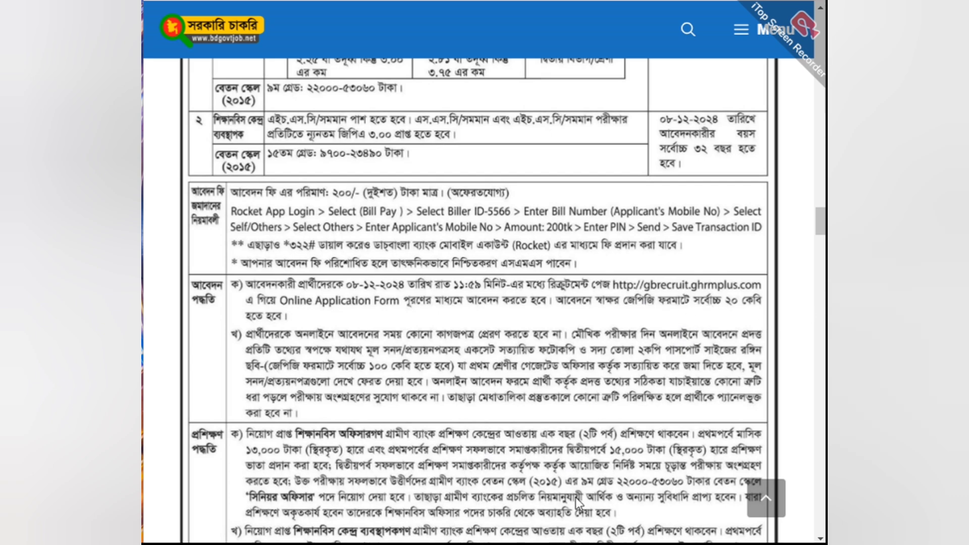
click(520, 542)
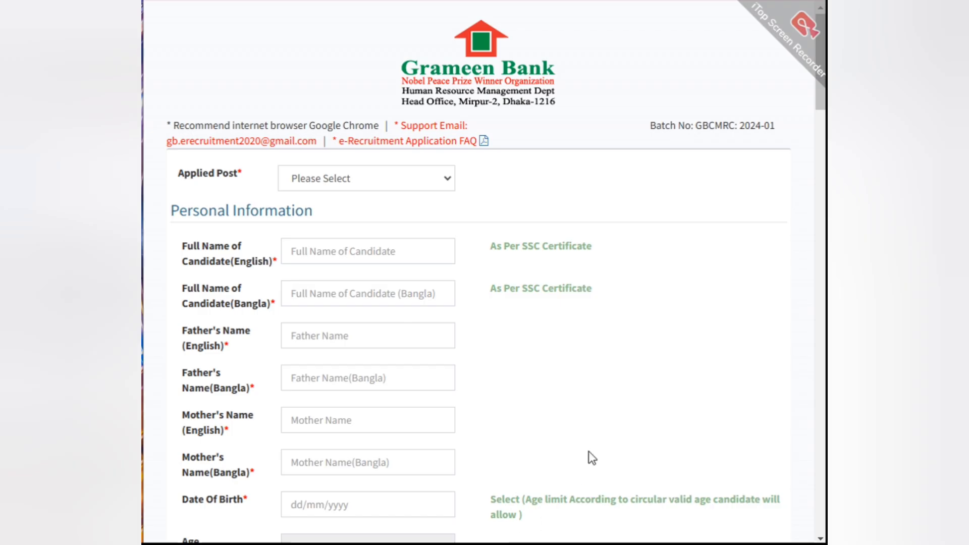
scroll(652, 376, down, 3)
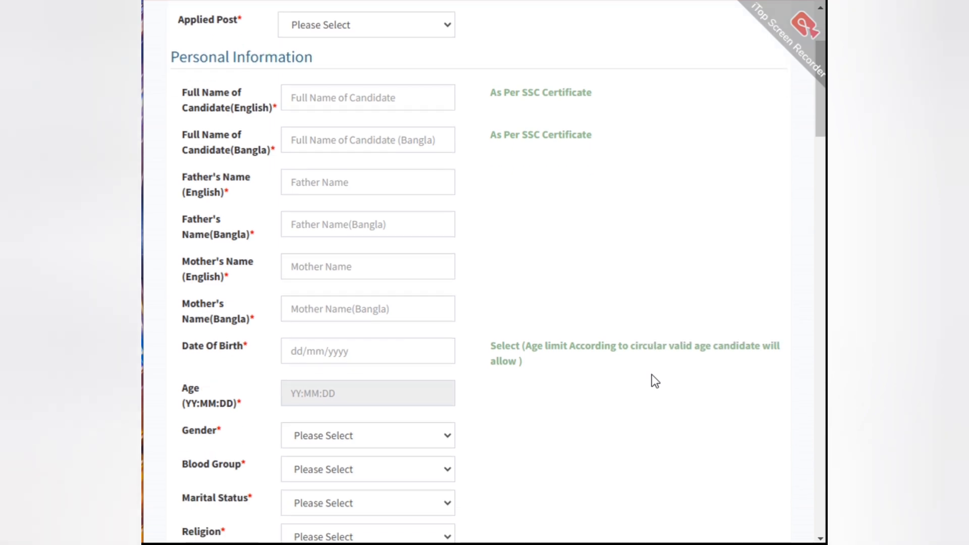
scroll(651, 376, down, 3)
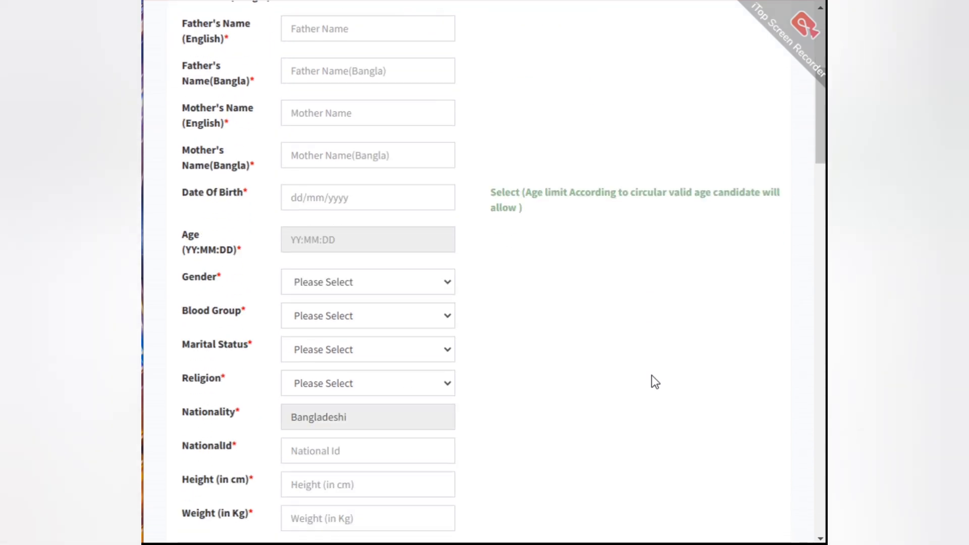
scroll(655, 382, up, 6)
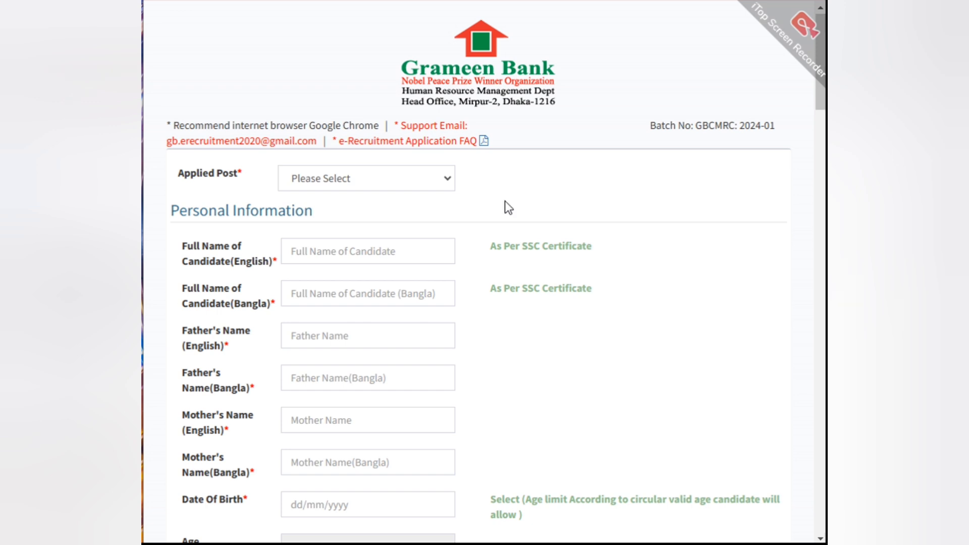
Step: Set the applied post to Trainee Center Manager and the Anchal exam location to Jashore
click(343, 179)
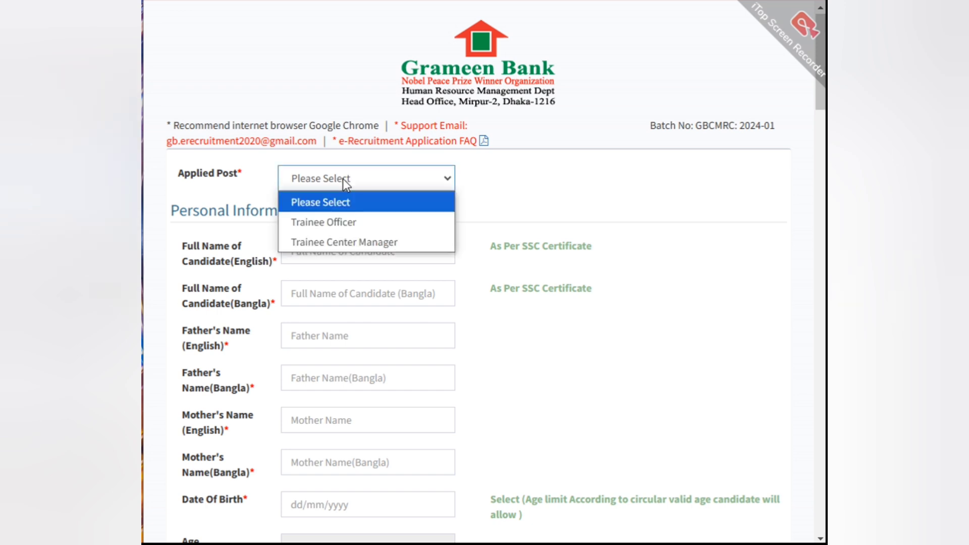
click(341, 244)
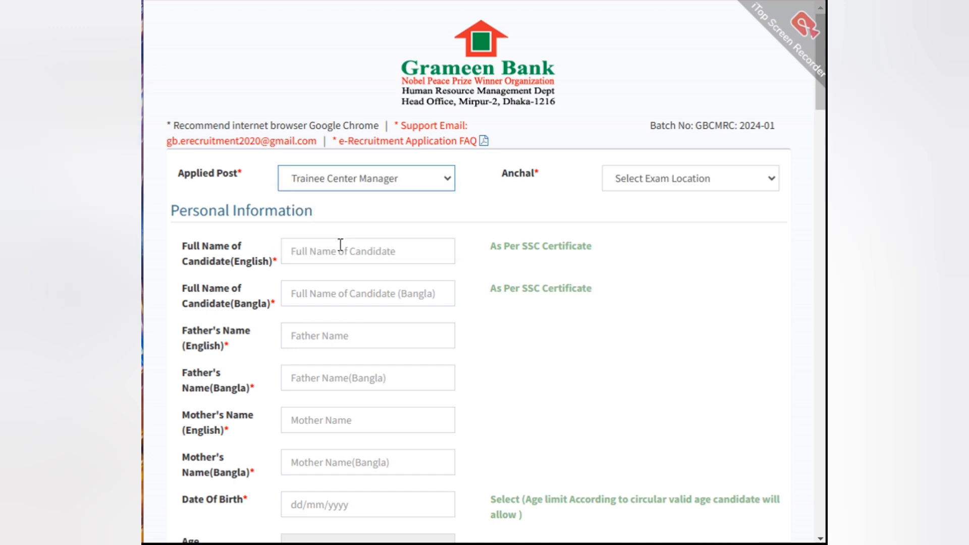
click(651, 182)
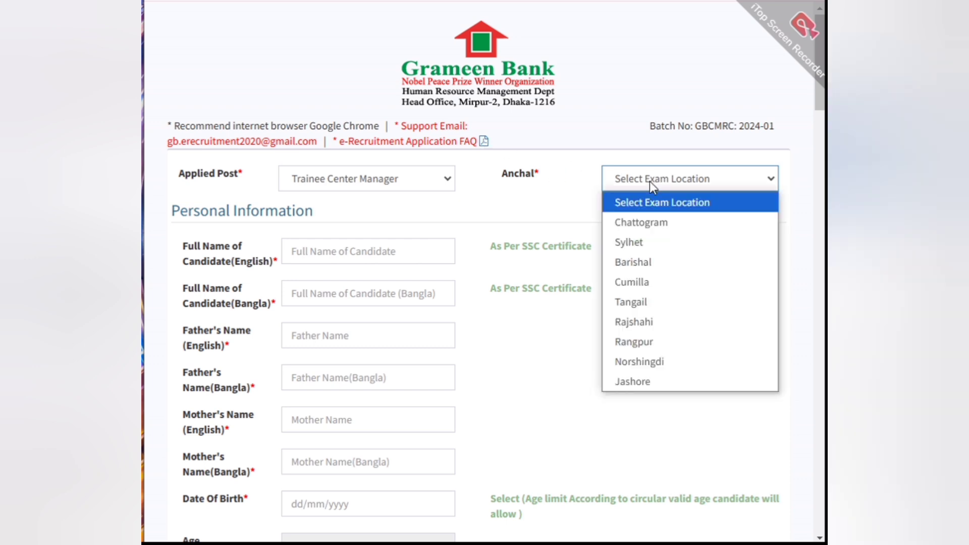
click(651, 381)
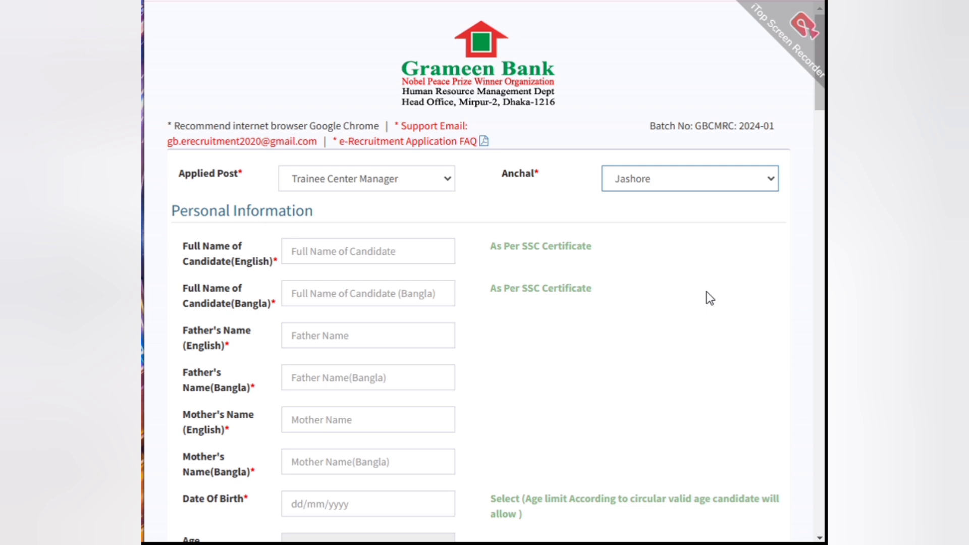
Step: Fill in the candidate's full name in English and in Bangla
click(331, 261)
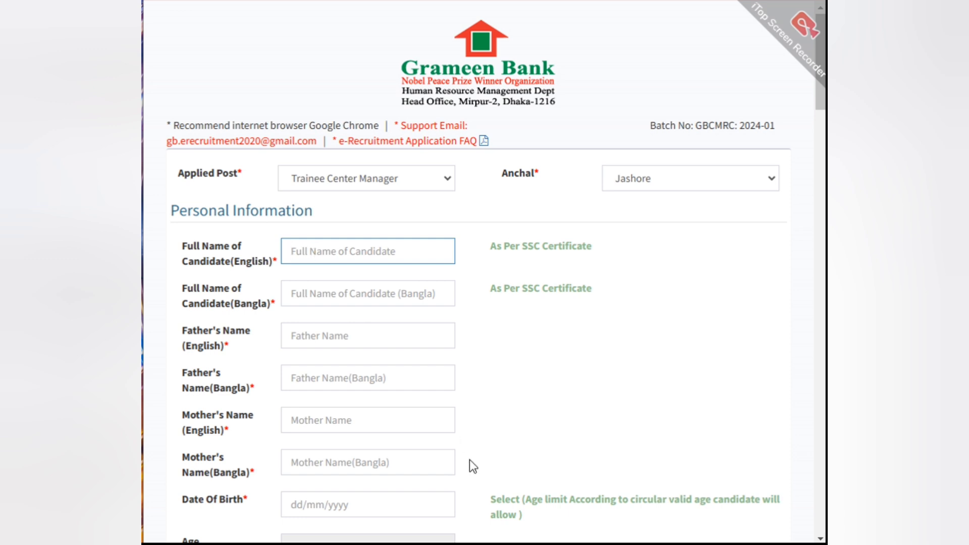
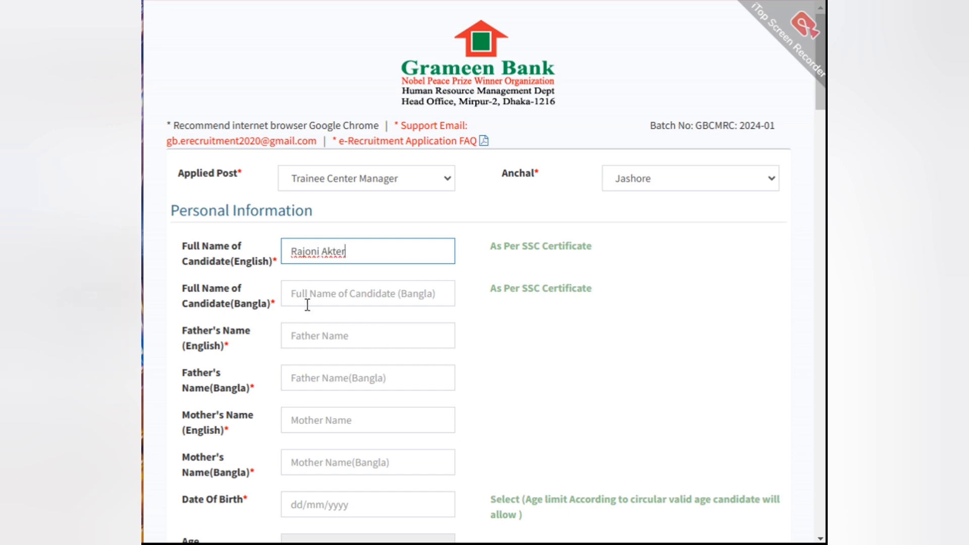
click(317, 289)
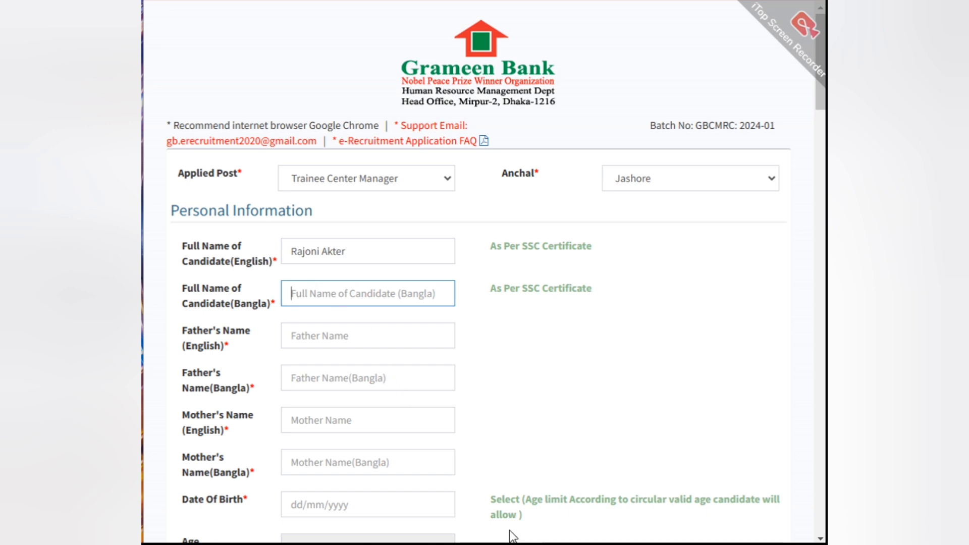
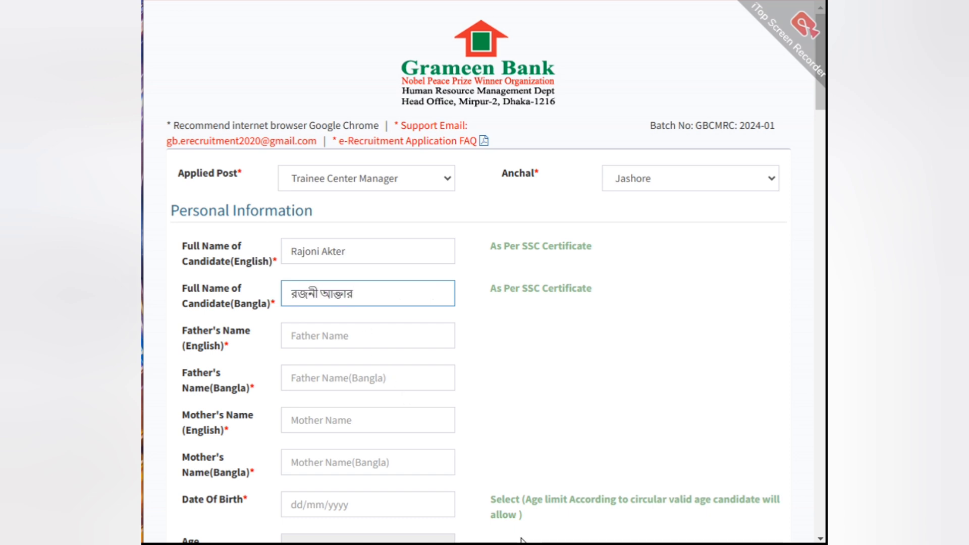
Step: Fill in the father's name in English from the saved autofill entry and paste it in Bangla
click(329, 344)
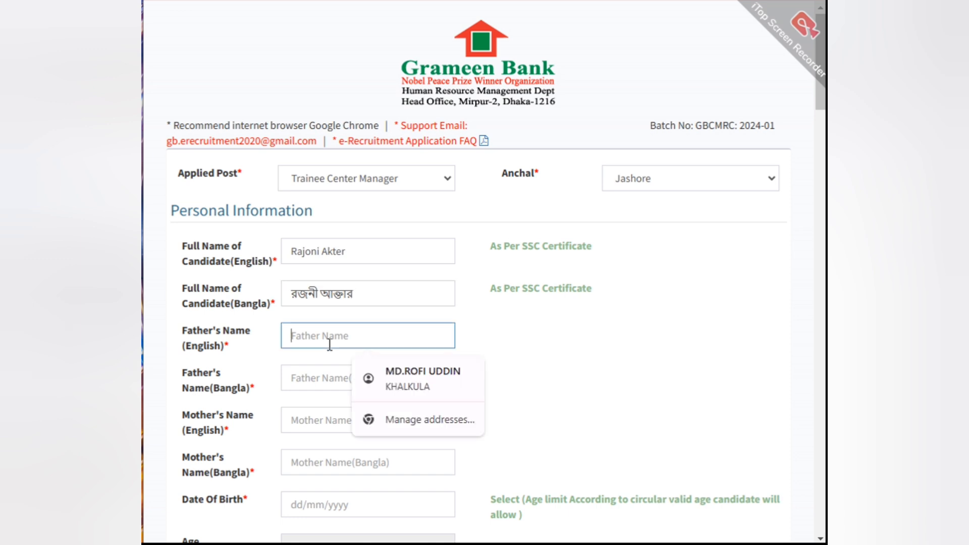
click(519, 536)
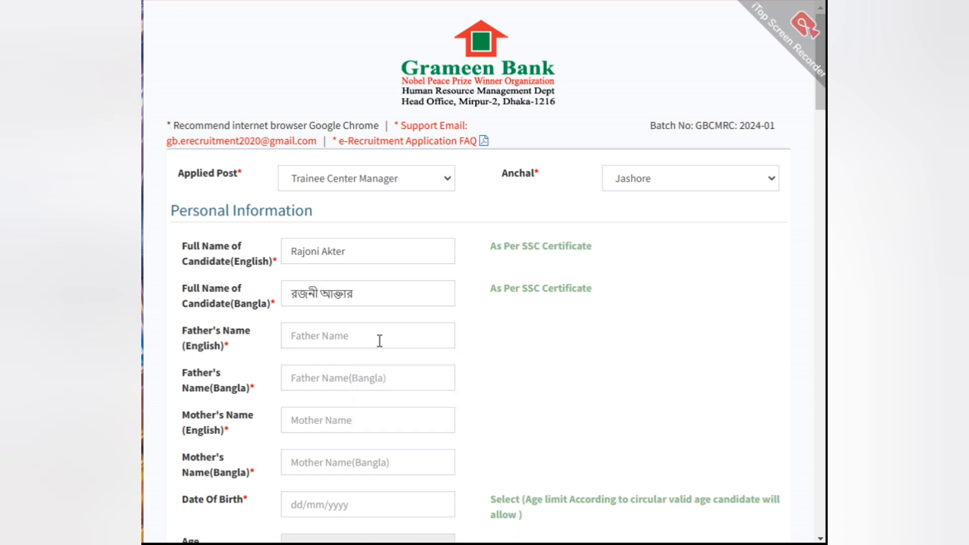
click(363, 339)
click(404, 377)
click(445, 376)
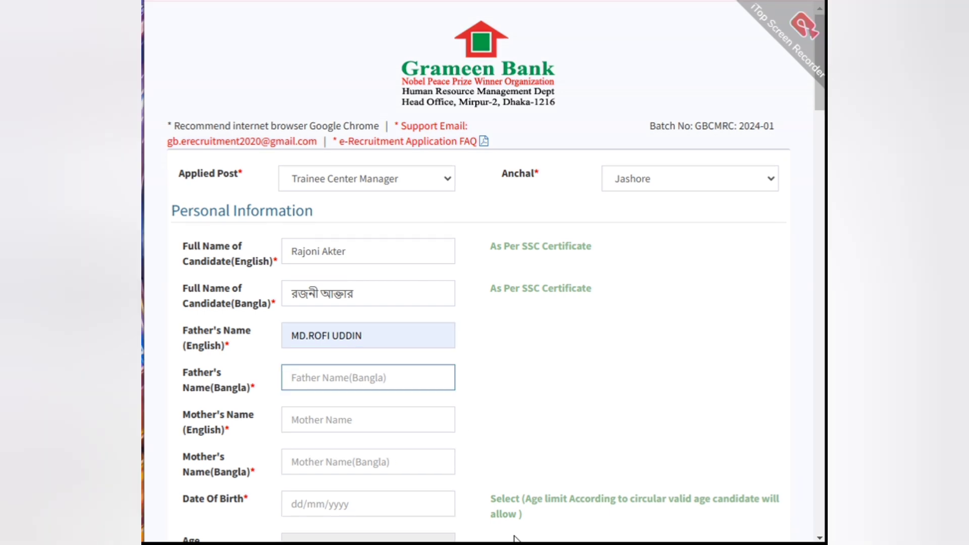
key(Tab)
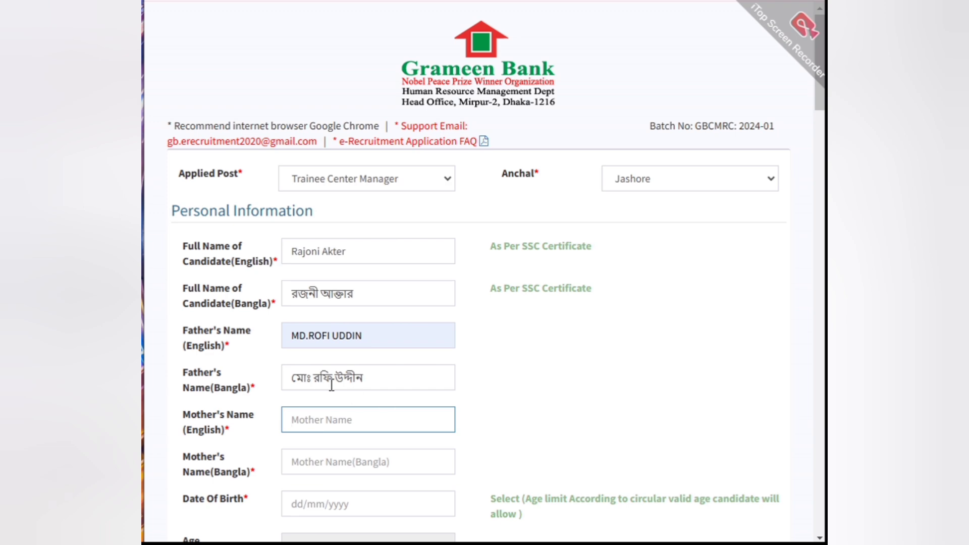
Step: Fill in the mother's name in English and in Bangla
key(Tab)
scroll(513, 539, down, 3)
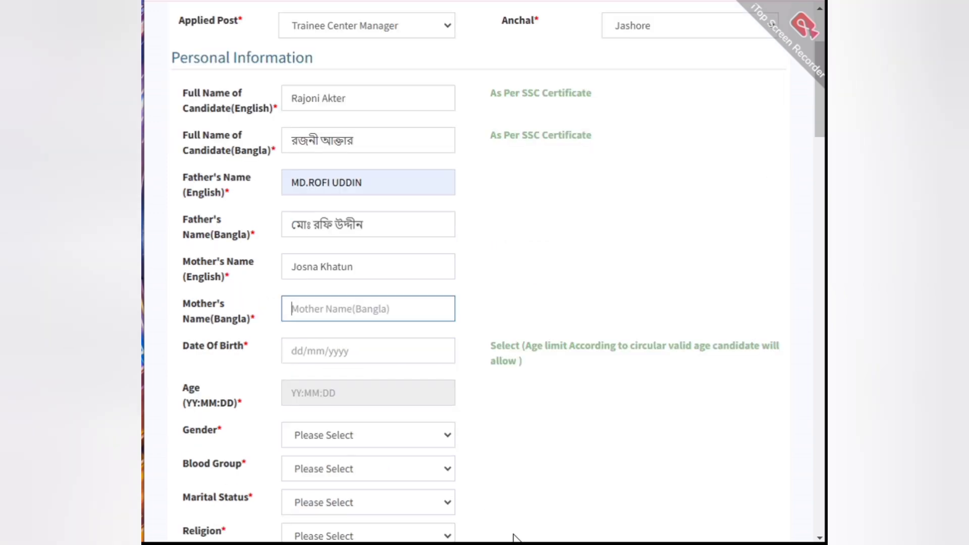
scroll(513, 539, down, 2)
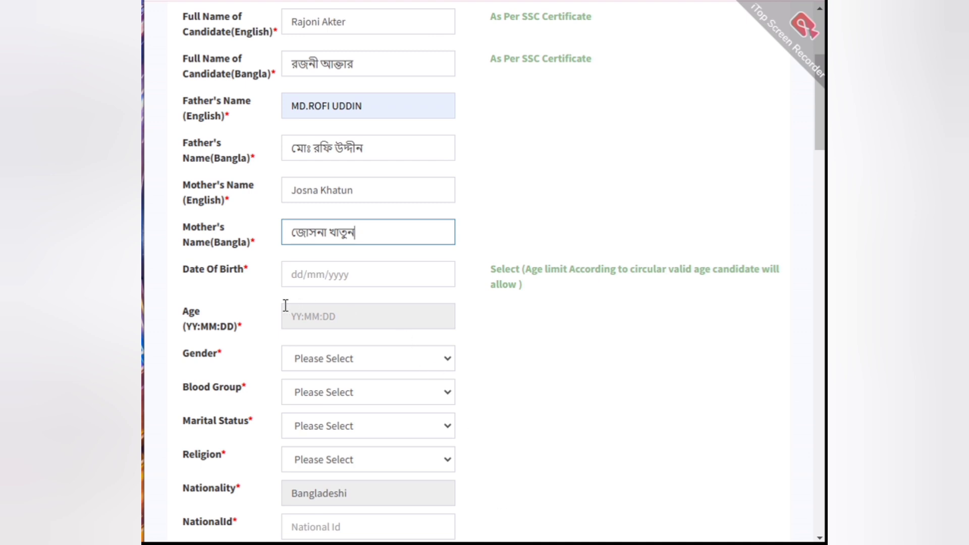
Step: Enter the candidate's date of birth by picking its month, year and day in the calendar
click(337, 277)
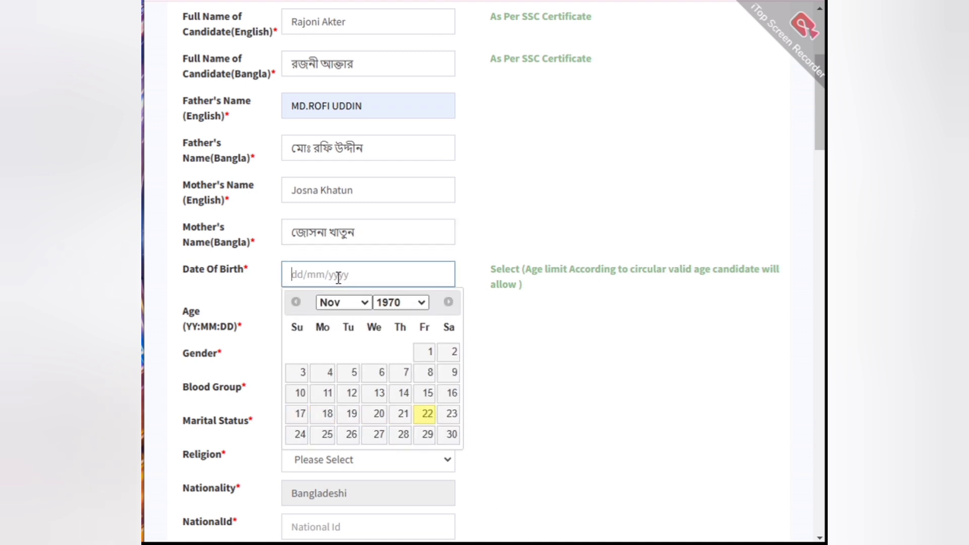
click(368, 306)
click(337, 317)
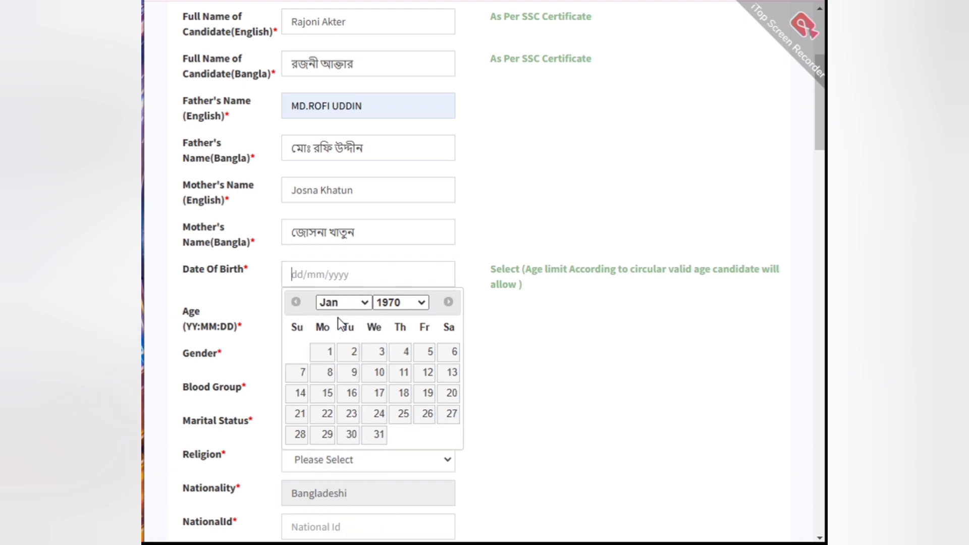
click(422, 305)
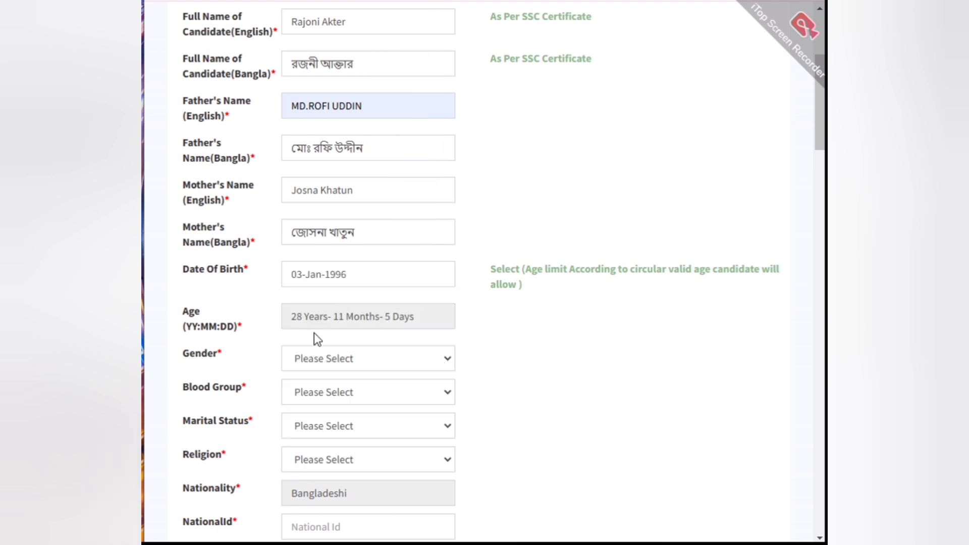
Step: Set the candidate's gender to Female and the blood group to A+
scroll(555, 358, down, 2)
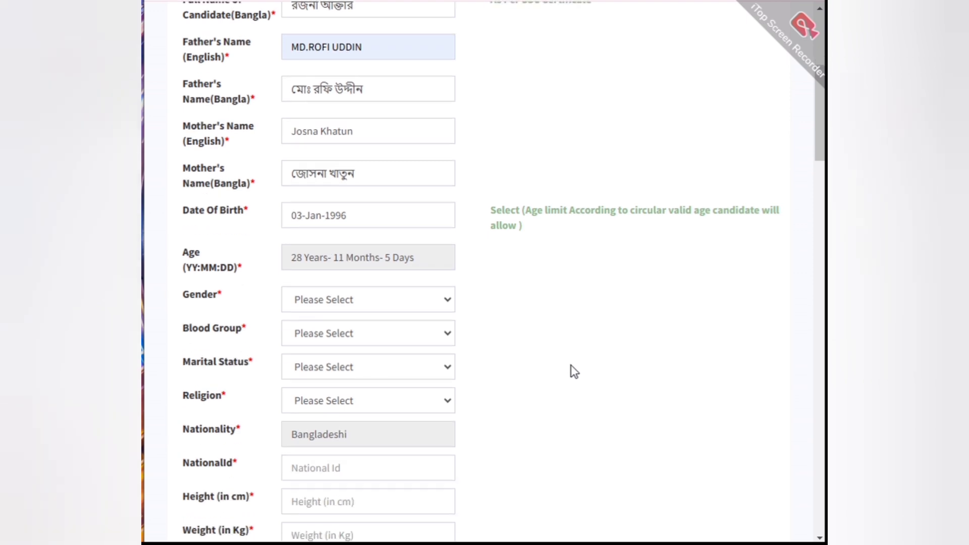
click(406, 288)
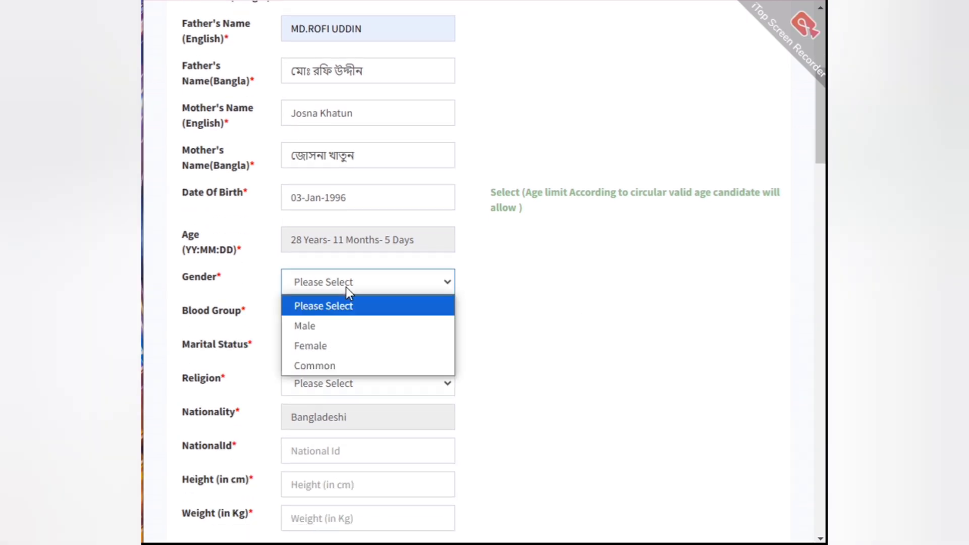
click(326, 345)
click(329, 315)
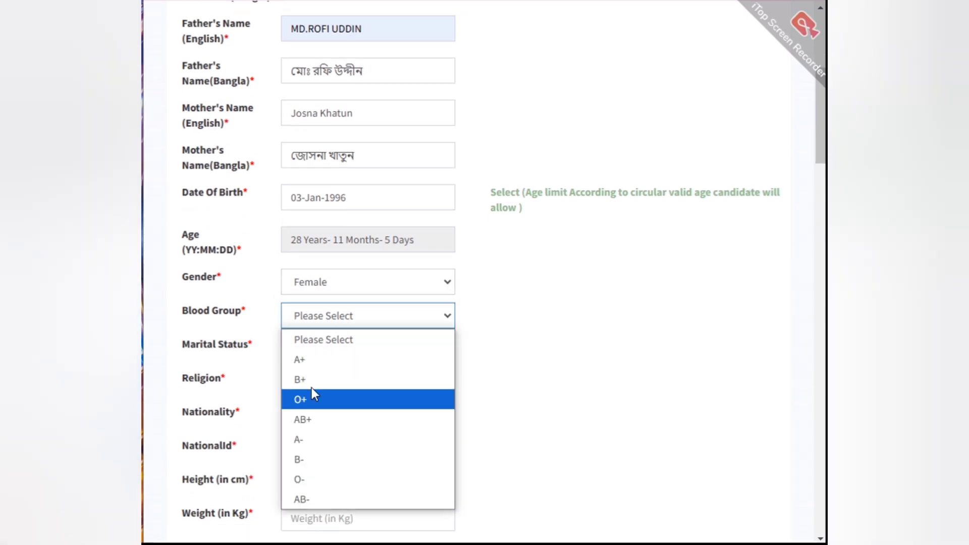
click(305, 358)
Step: Set the candidate's marital status to Unmarried and the religion to Islam
click(352, 352)
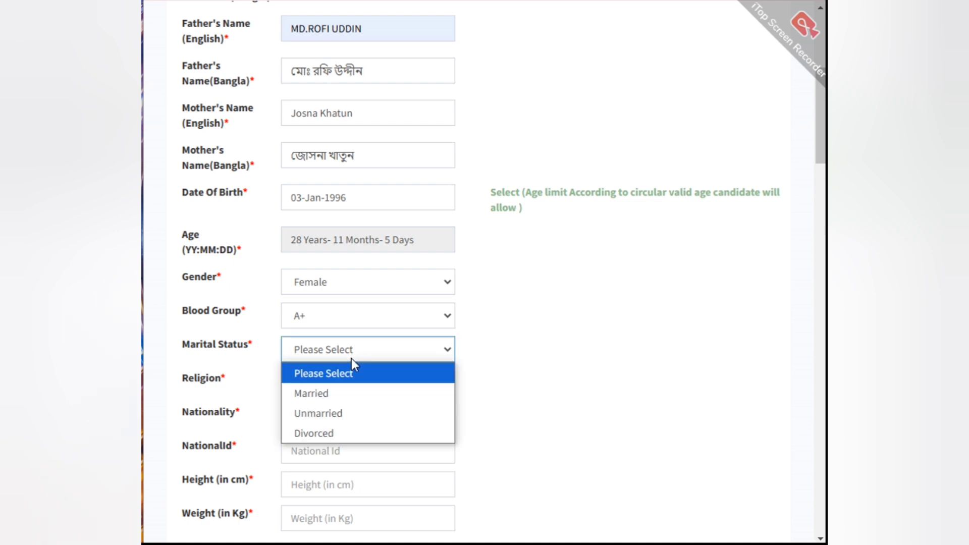
click(325, 412)
click(332, 386)
click(323, 427)
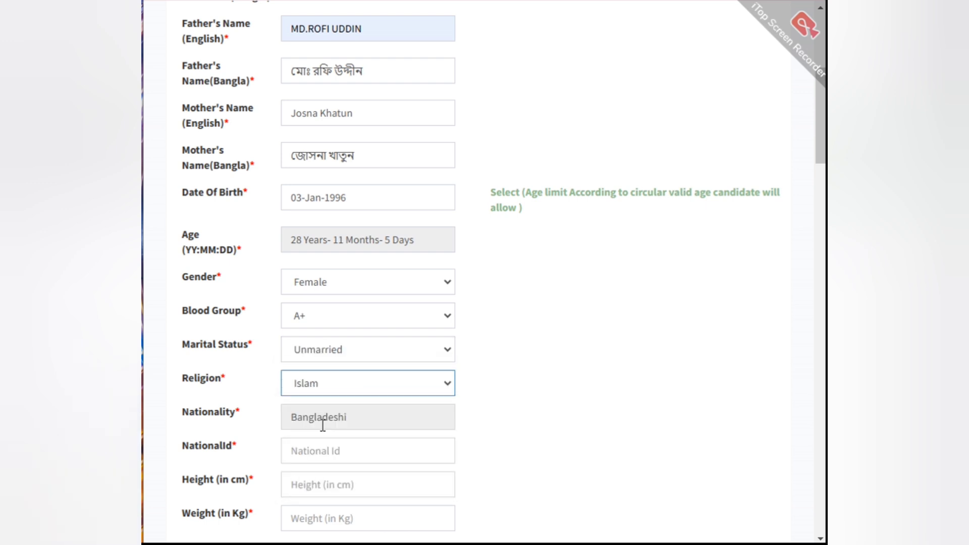
click(333, 420)
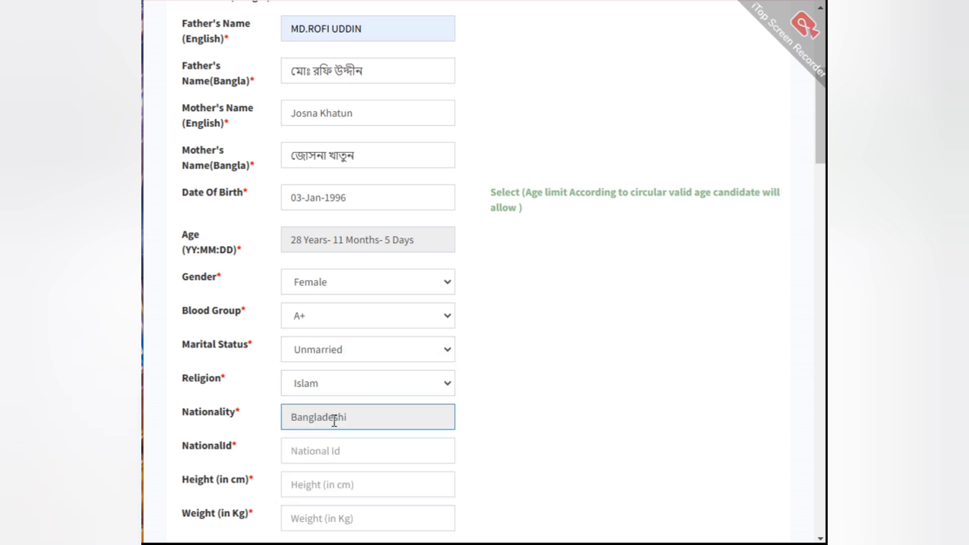
Step: Enter the candidate's National ID number in the personal details
click(326, 450)
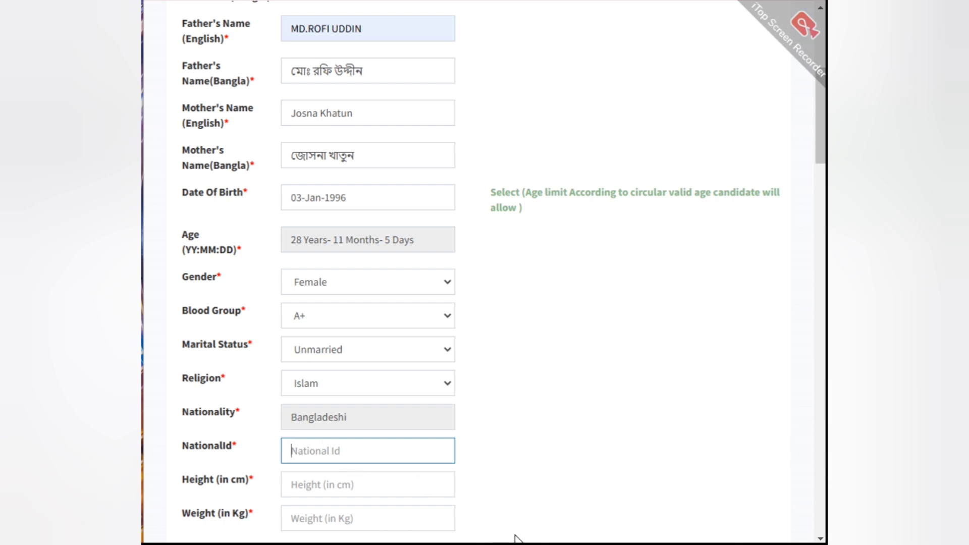
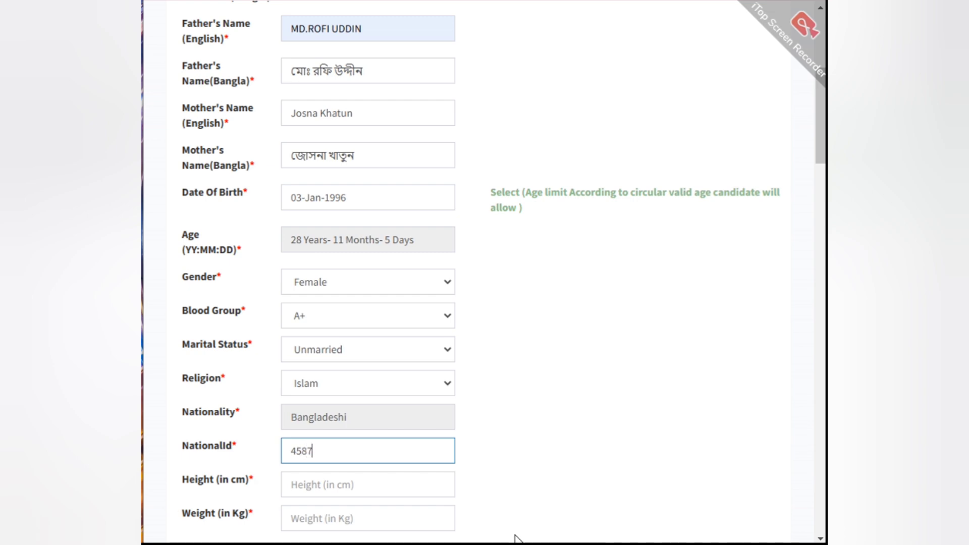
scroll(448, 407, down, 5)
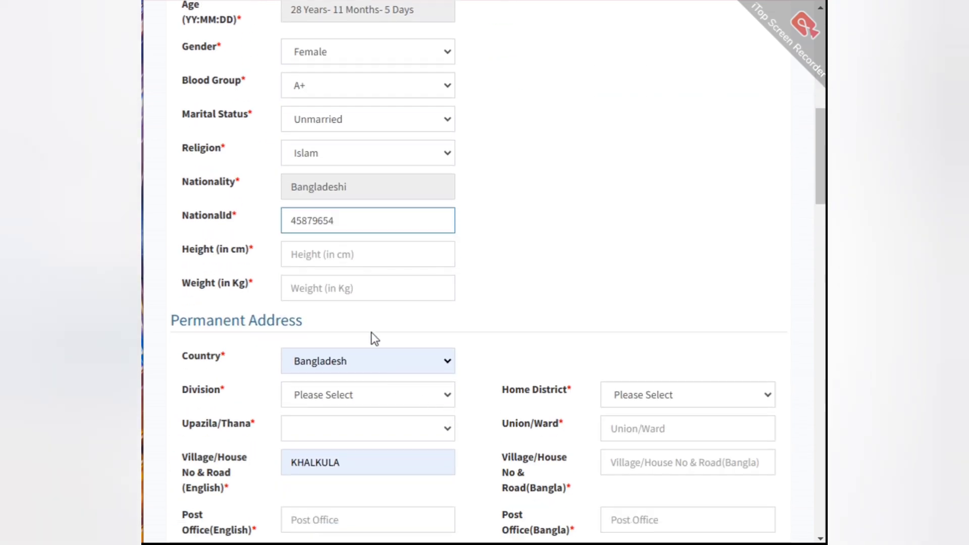
Step: Set the candidate's height to 5.6 and the weight to 60
click(309, 256)
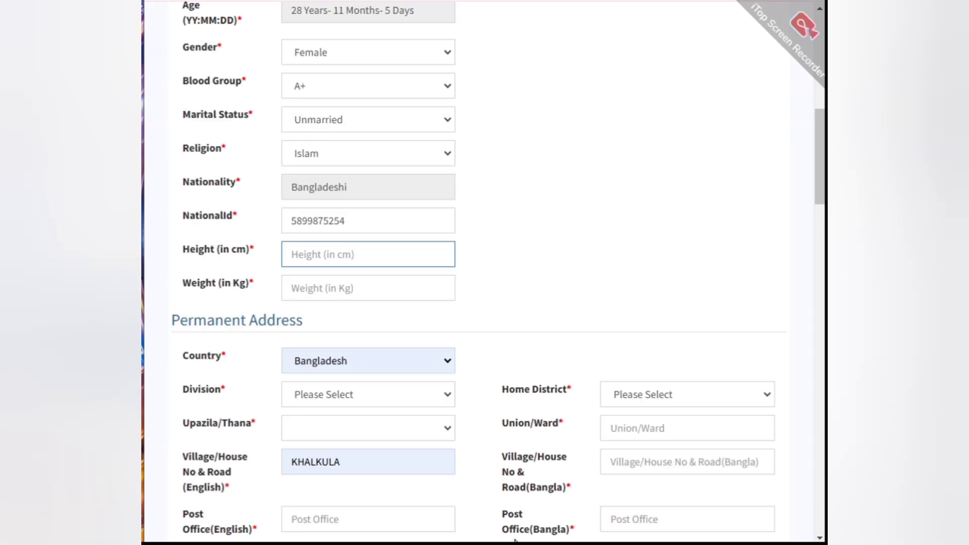
text(5.6)
click(331, 294)
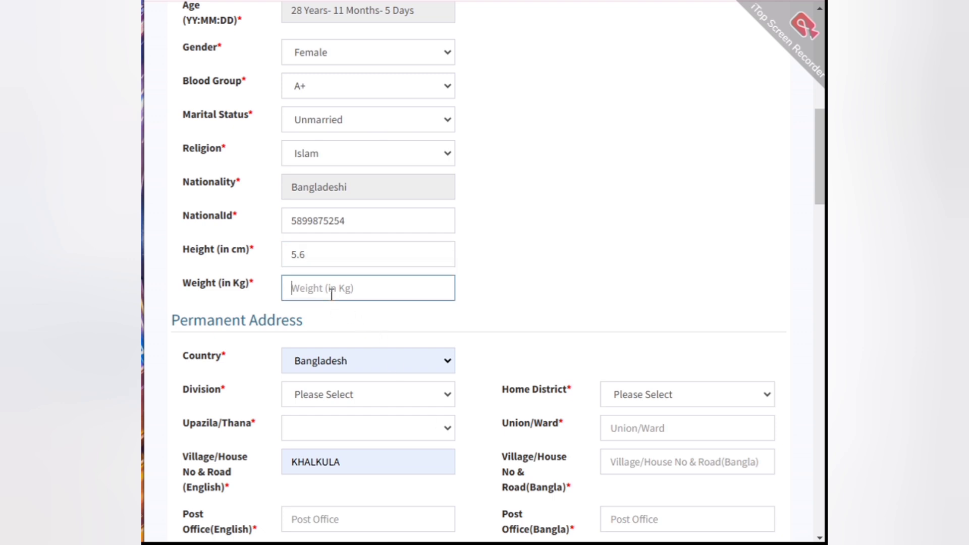
text(60)
Step: Select the division, home district and upazila of the candidate's permanent address
scroll(398, 277, down, 2)
click(361, 323)
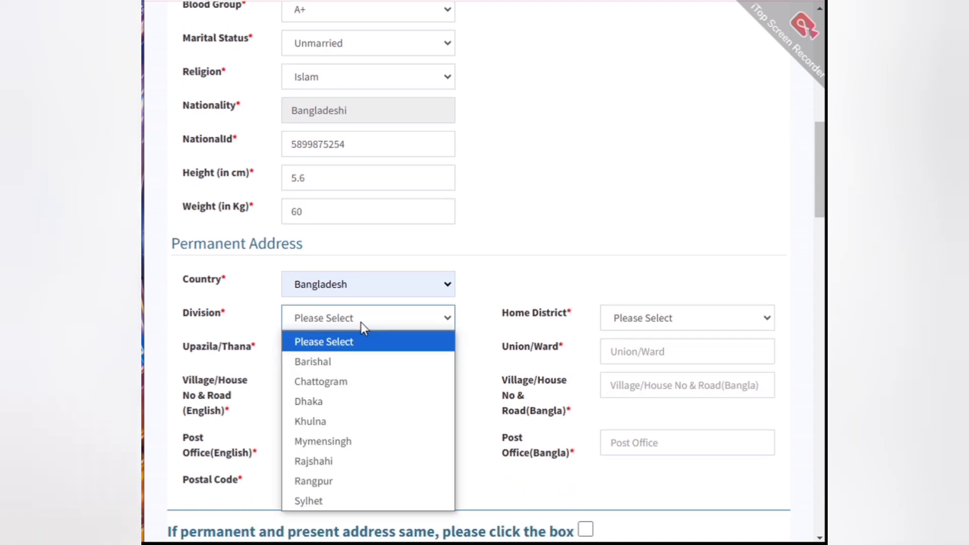
click(343, 419)
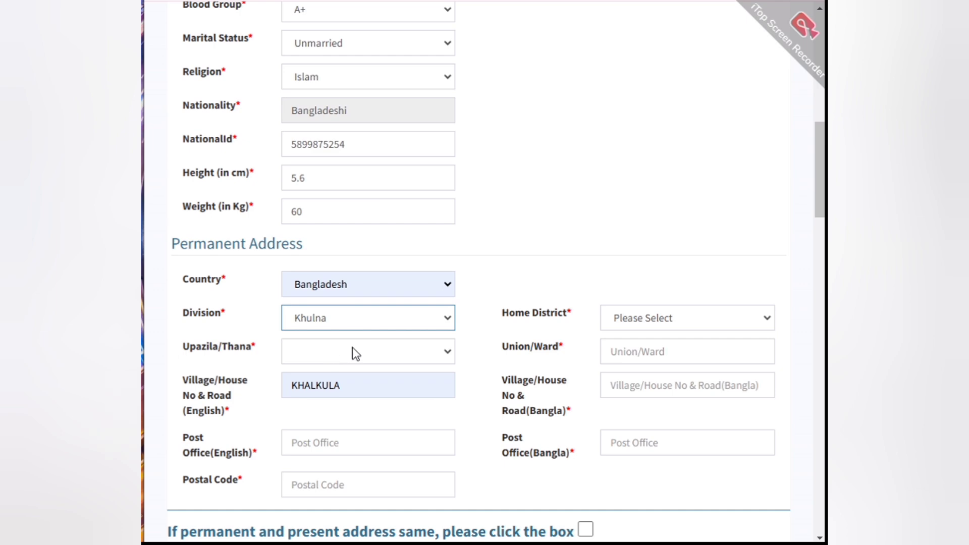
click(437, 352)
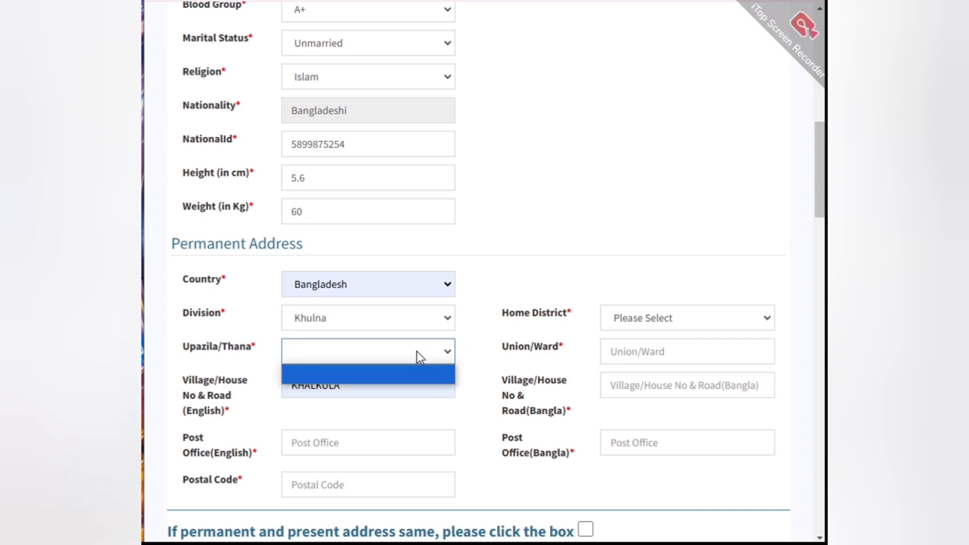
click(643, 322)
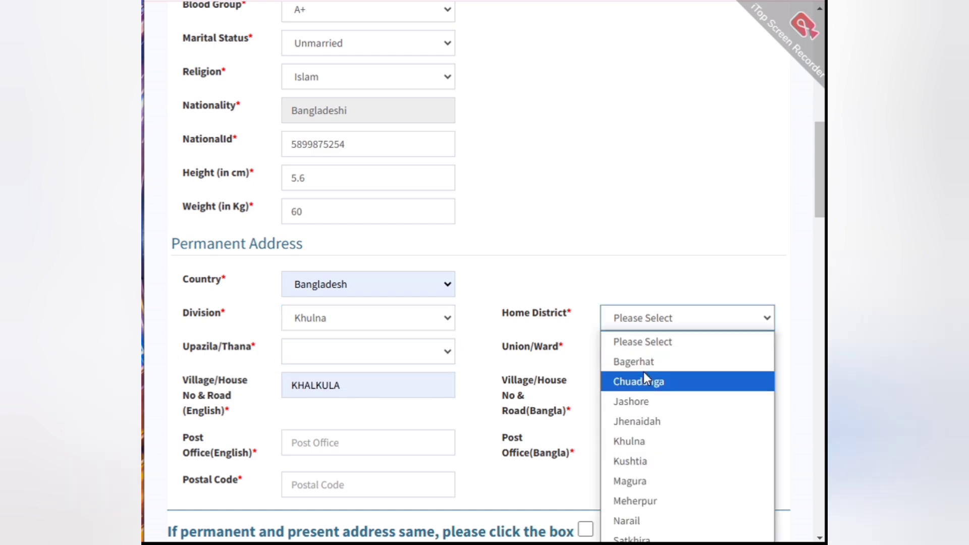
click(635, 423)
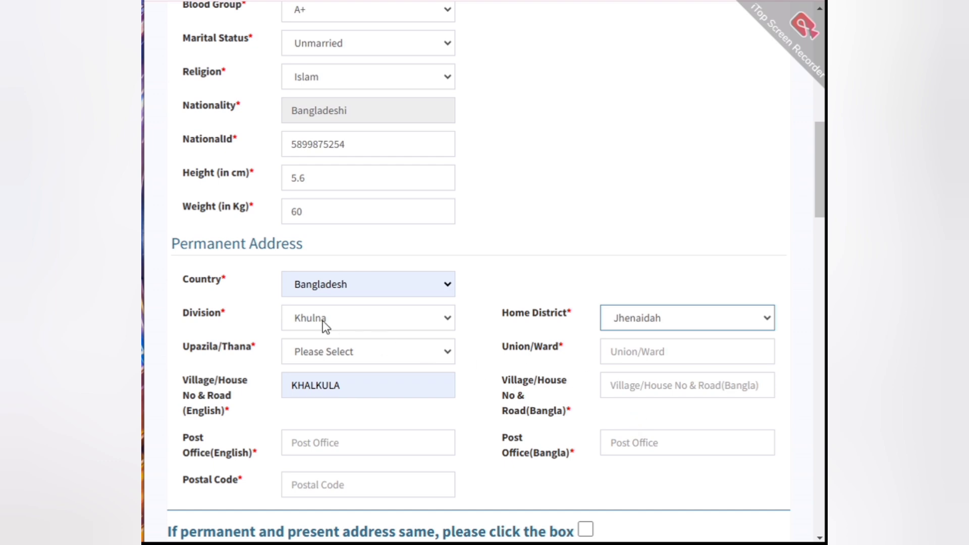
click(314, 352)
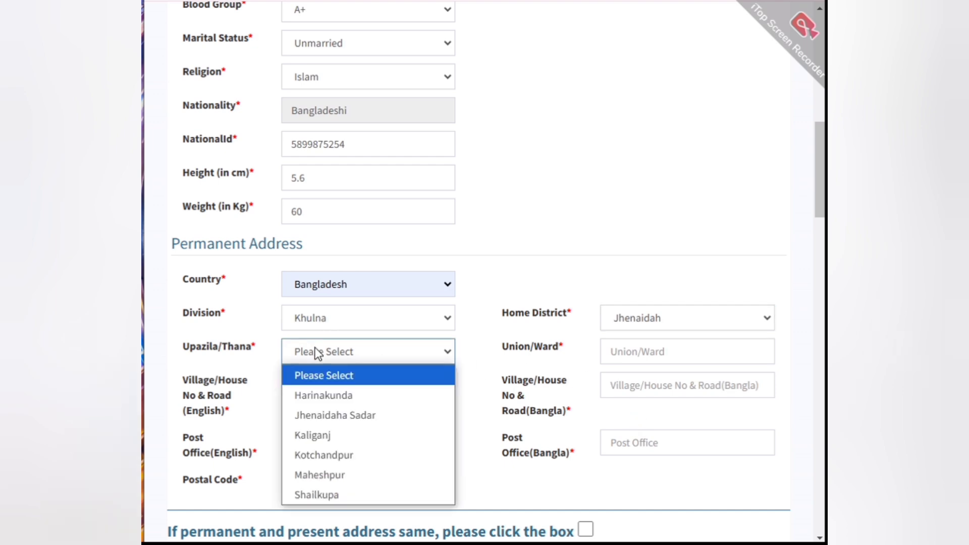
click(306, 413)
Step: Complete the permanent address with the union/ward, the village in Bangla, the post office in English and Bangla, and the postal code
click(620, 357)
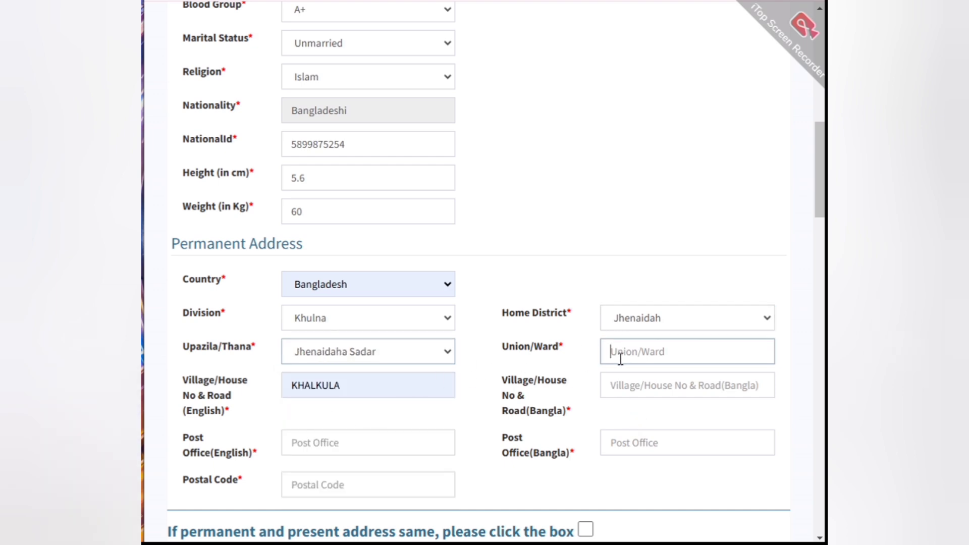
scroll(355, 227, down, 3)
click(356, 227)
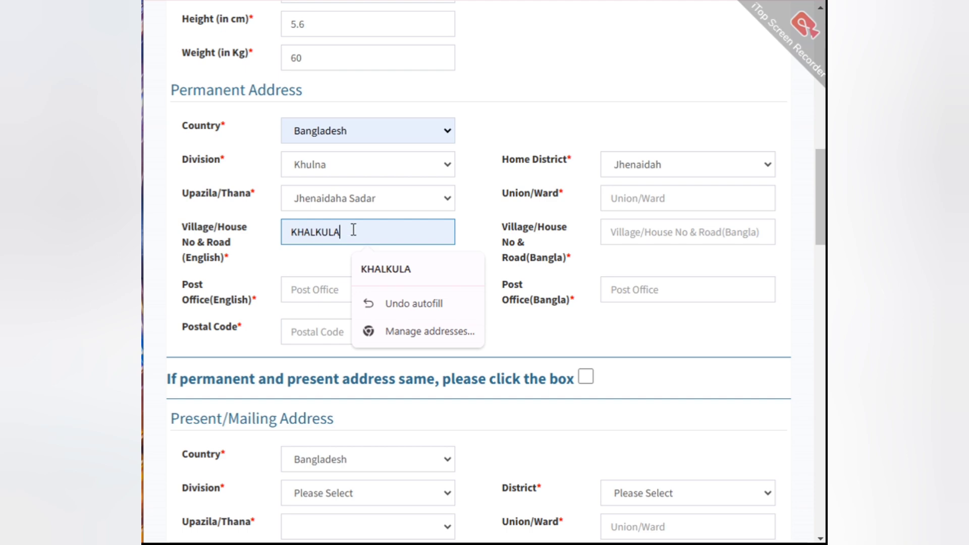
click(310, 259)
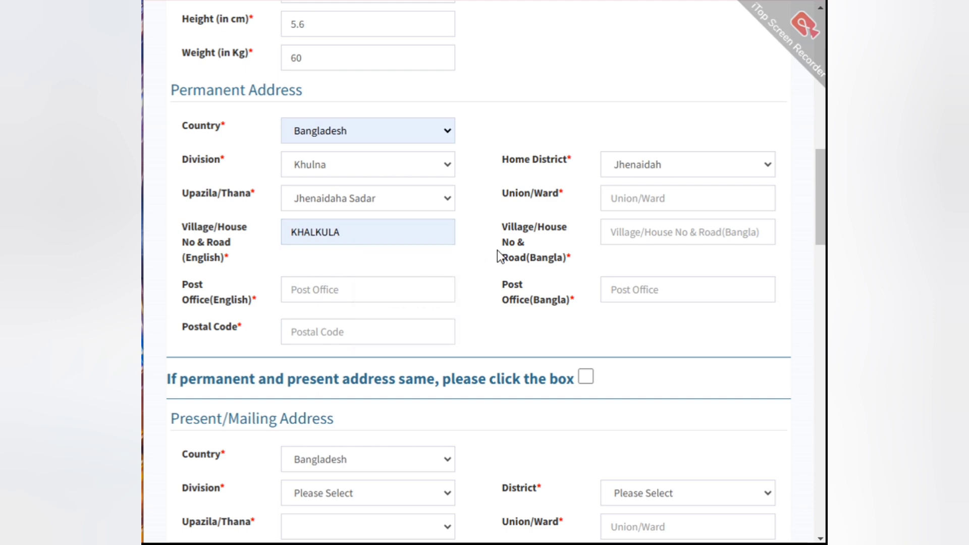
click(631, 204)
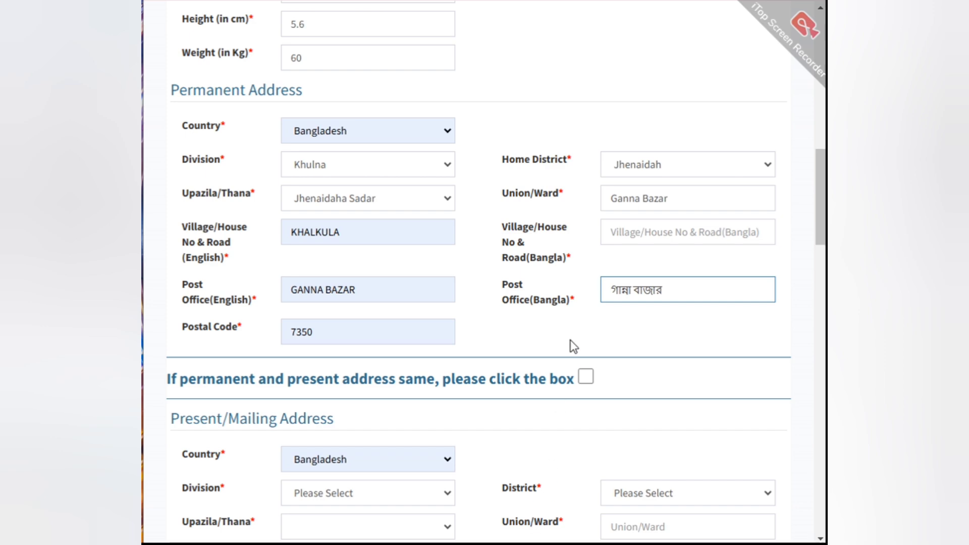
click(633, 230)
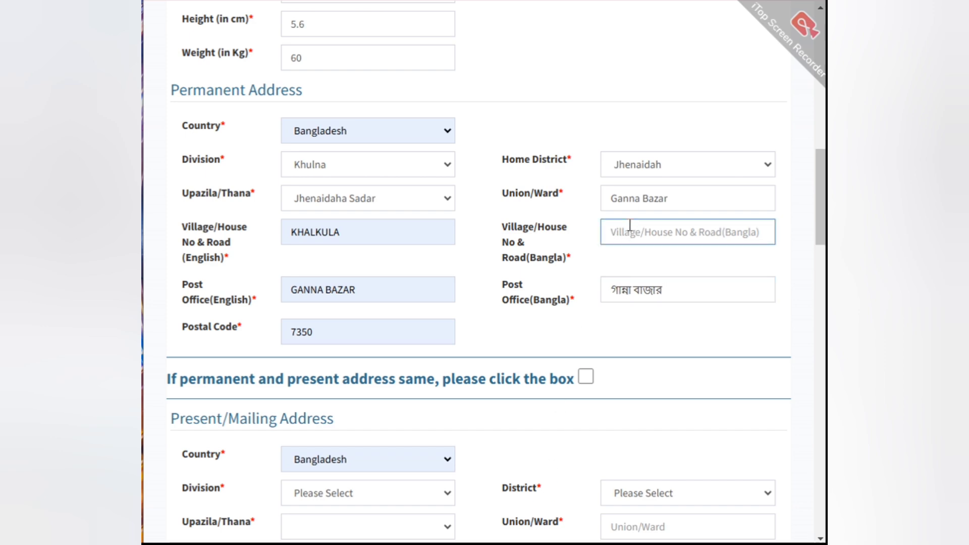
text(খালকুলা)
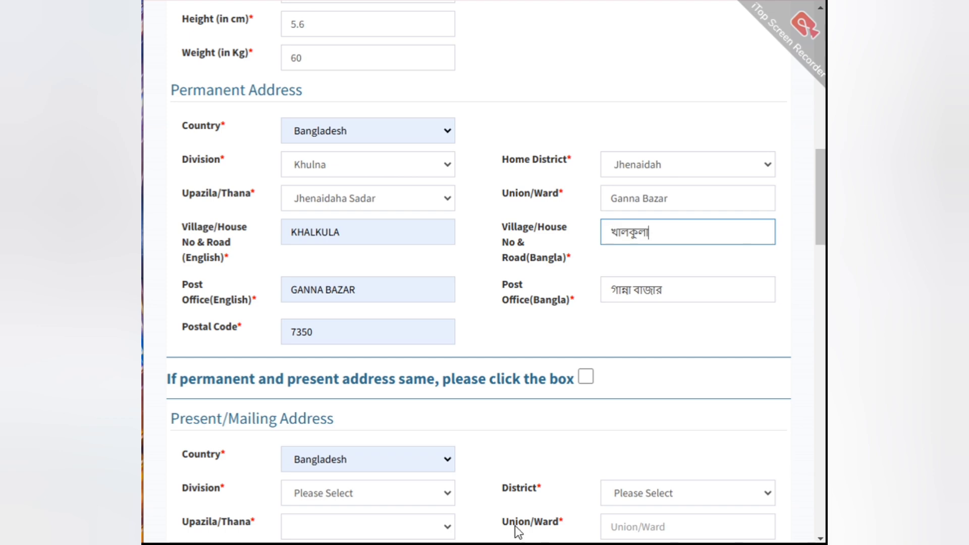
Step: Mark the permanent and present addresses as the same so the permanent address fills the present/mailing address
scroll(549, 277, down, 1)
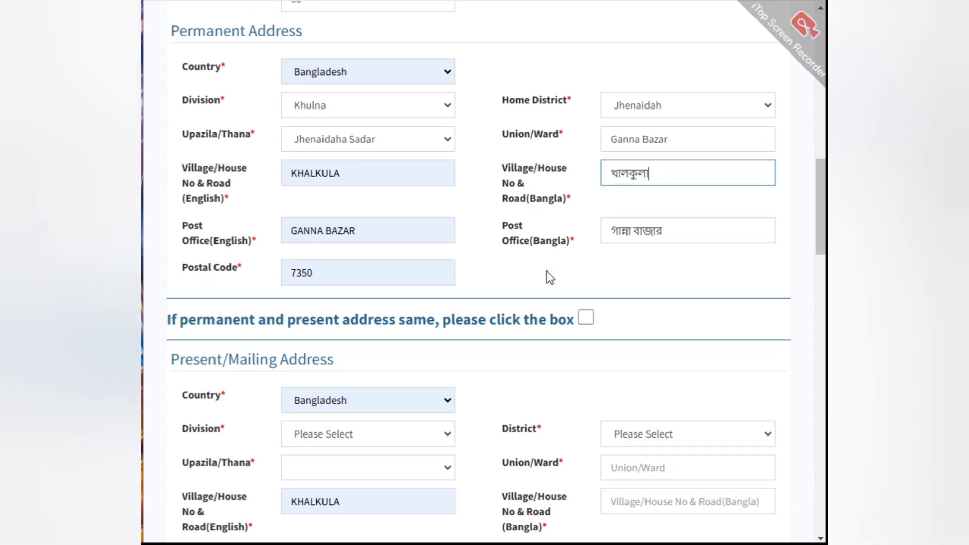
scroll(454, 250, up, 3)
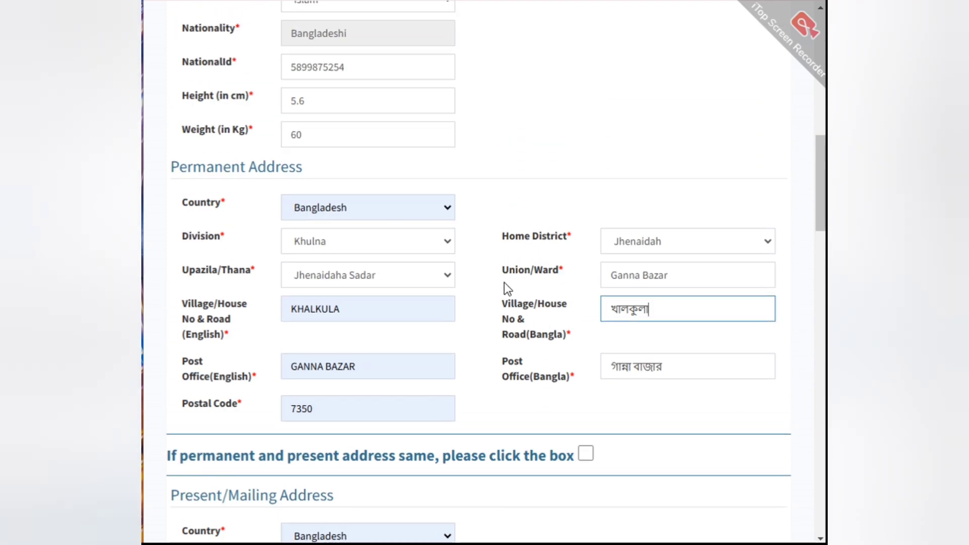
scroll(504, 283, down, 3)
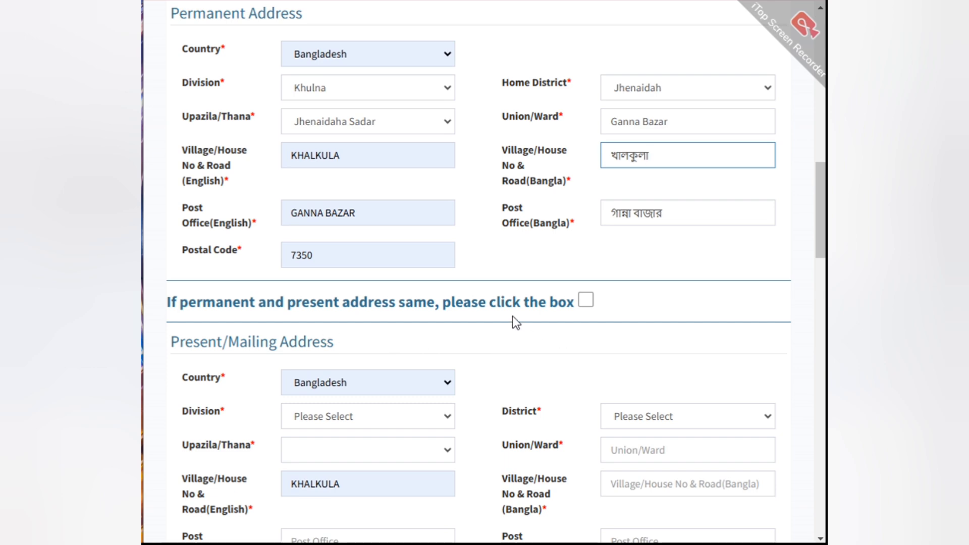
click(585, 300)
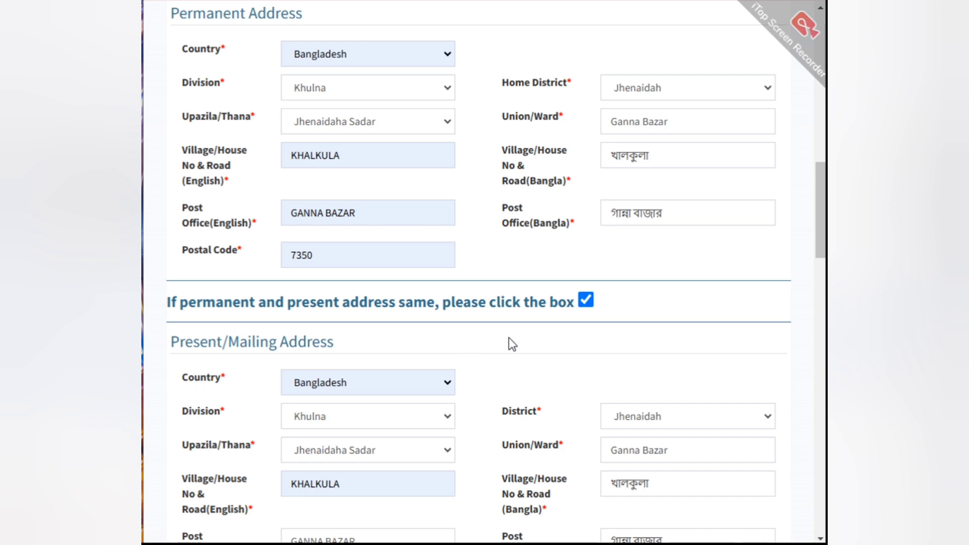
Step: Choose SSC/Equivalent as the degree, Arts/Humanity/Equivalent as the group and Jessore as the board in the educational qualification
scroll(532, 341, down, 6)
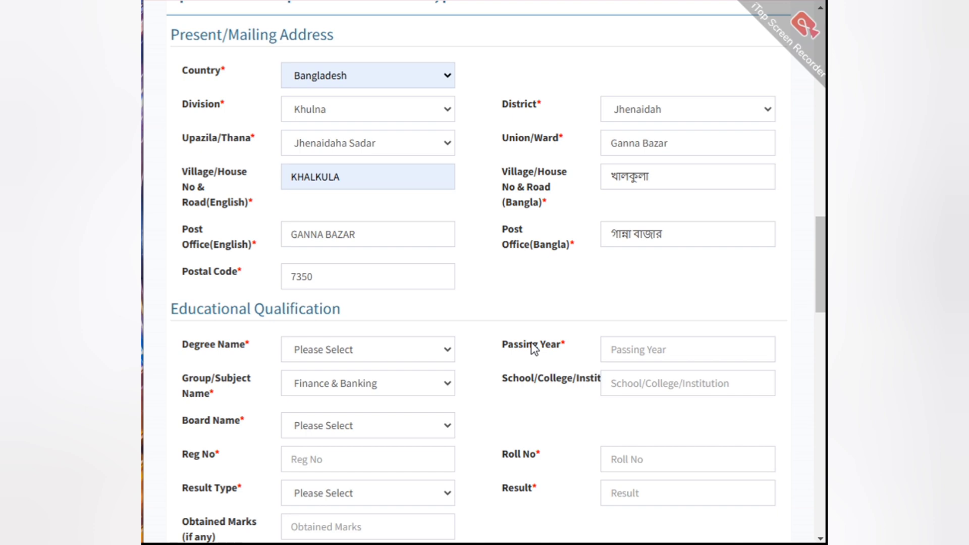
click(309, 352)
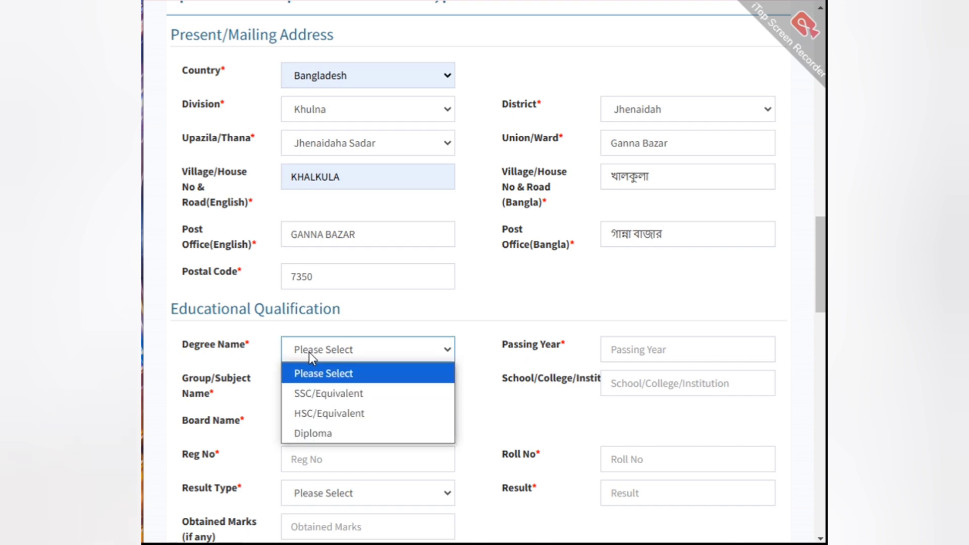
click(304, 391)
click(310, 381)
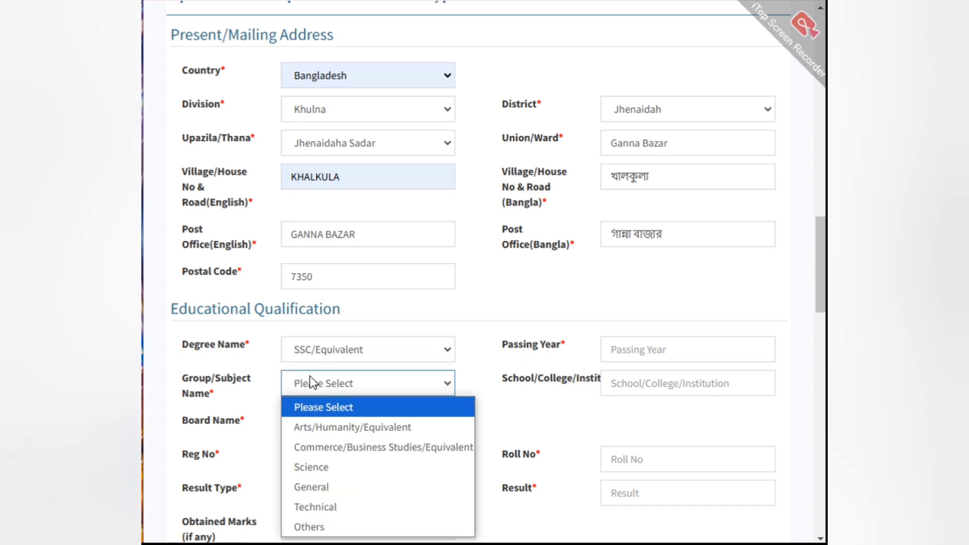
click(311, 487)
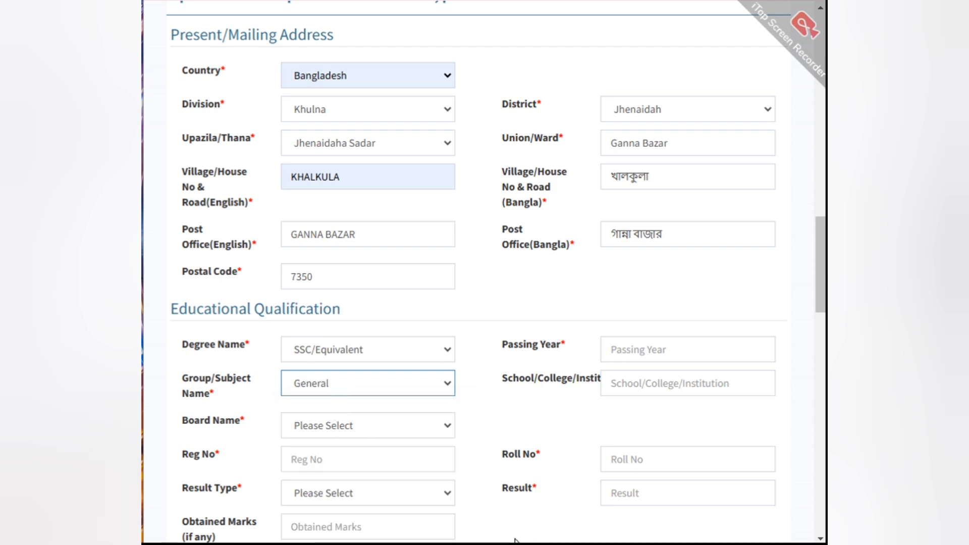
key(Down)
click(337, 425)
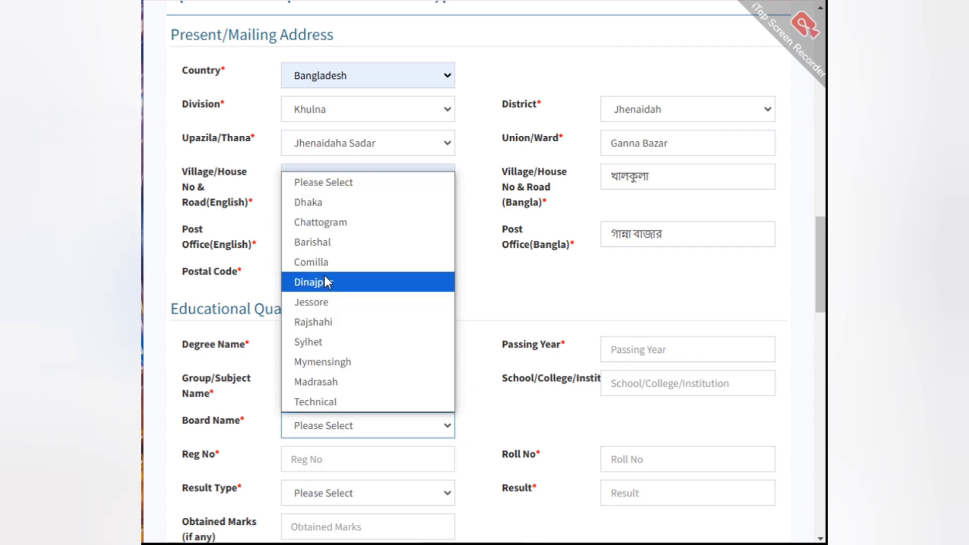
click(325, 302)
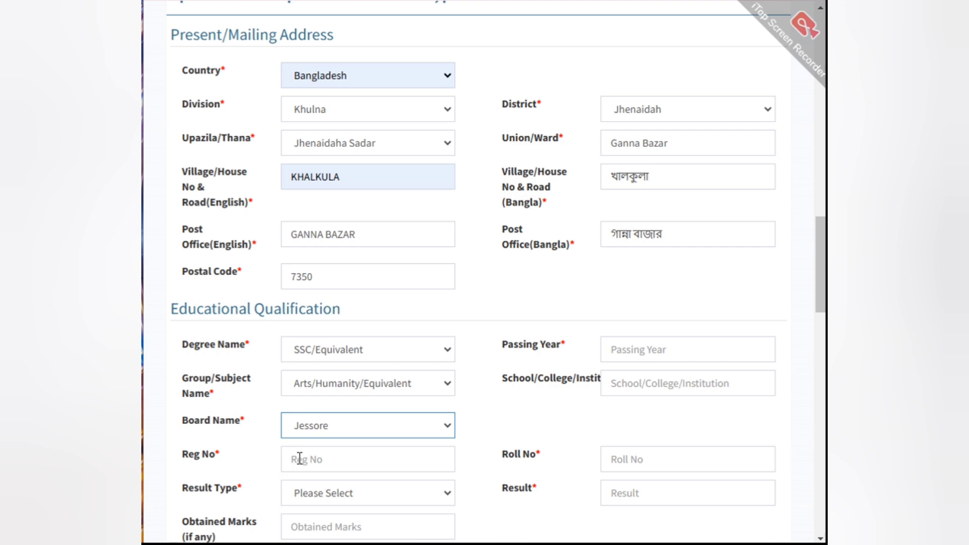
Step: Enter the SSC registration number, choose CGPA/GPA Scale 5.00 as the result type and enter 5.00 as the obtained marks
click(315, 455)
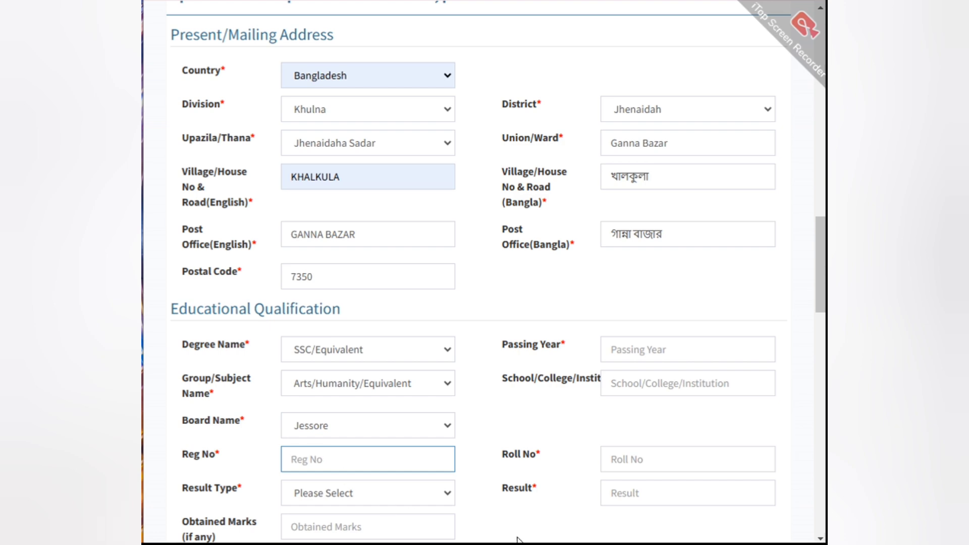
key(ctrl+v)
click(298, 486)
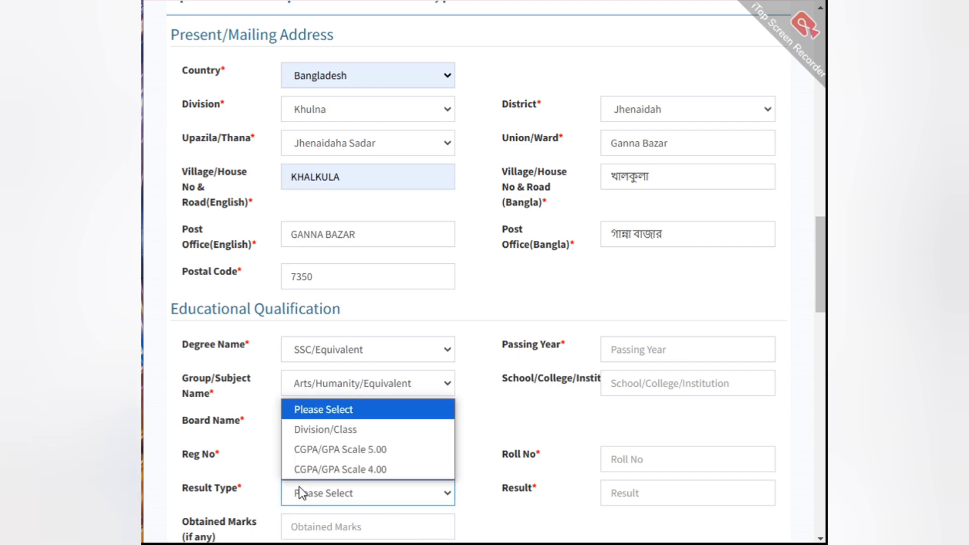
click(319, 451)
scroll(367, 432, down, 3)
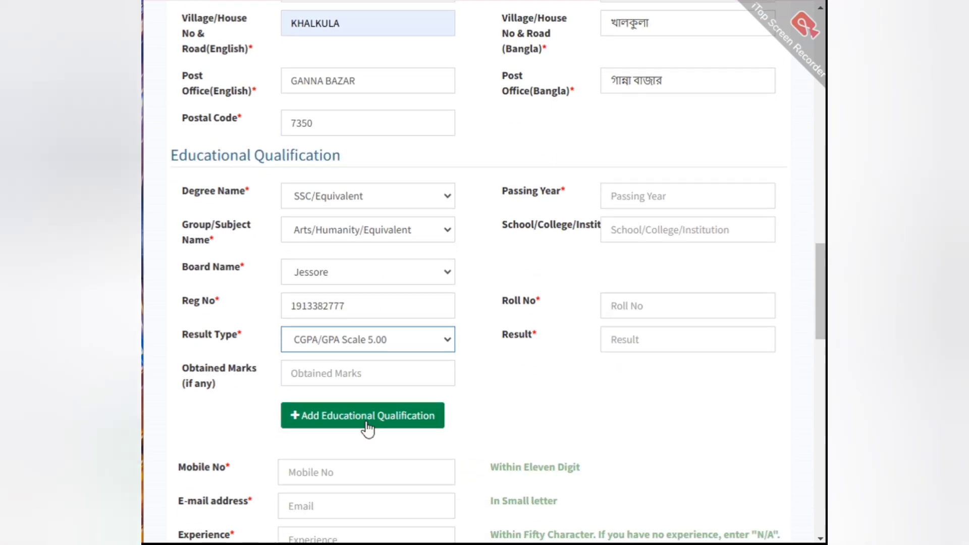
click(323, 368)
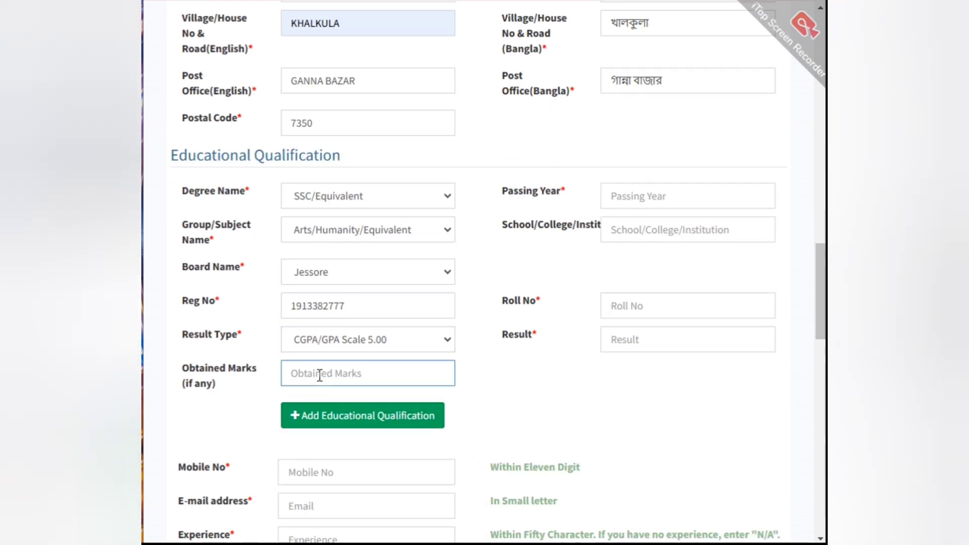
text(5.00)
Step: Complete the SSC entry with passing year 2022, Raghunathpur Secondary School, the roll number and result 3.81, and add it to the education list
click(641, 188)
text(20)
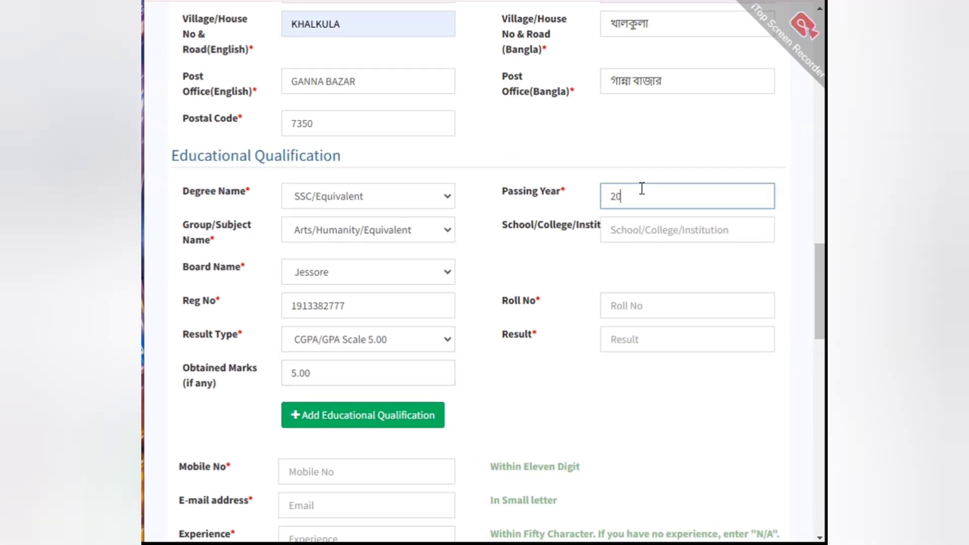
text(22)
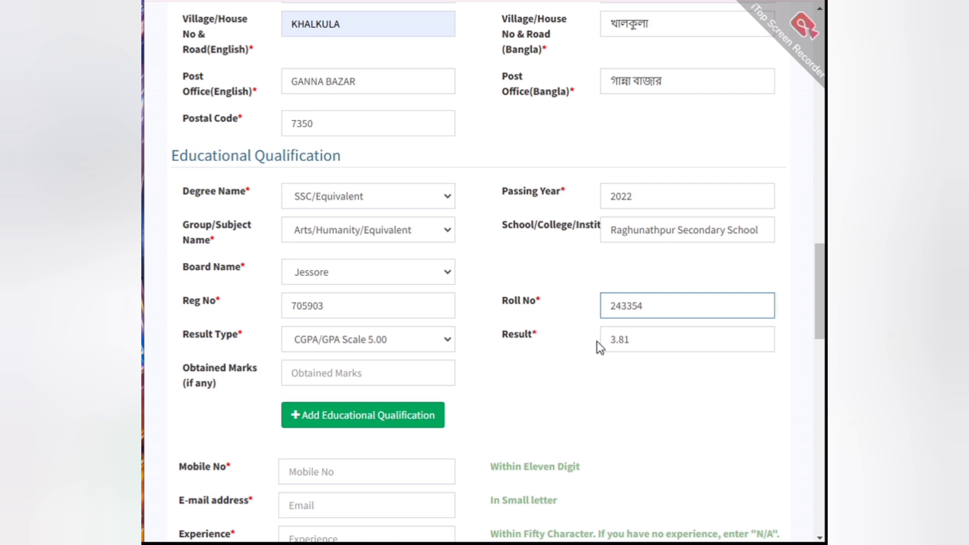
scroll(510, 307, down, 1)
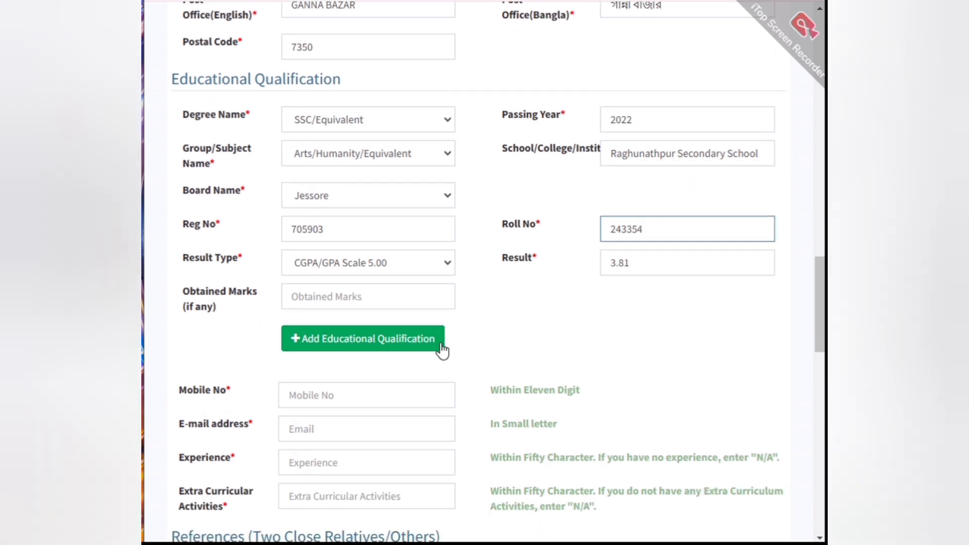
click(341, 339)
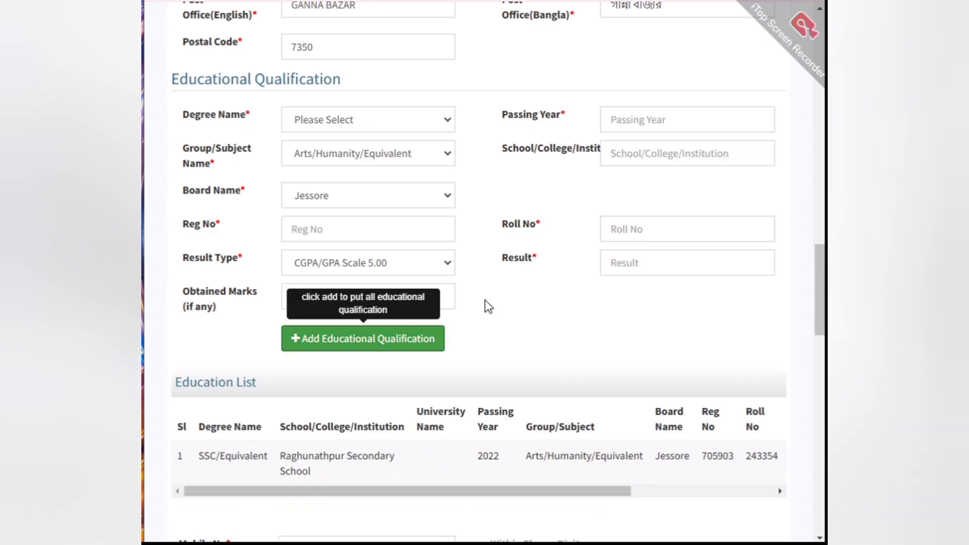
Step: Add an HSC/Equivalent qualification with passing year 2014, Chandipur Bisnopada School And College, the registration and roll numbers, and result 3.60
scroll(488, 306, down, 4)
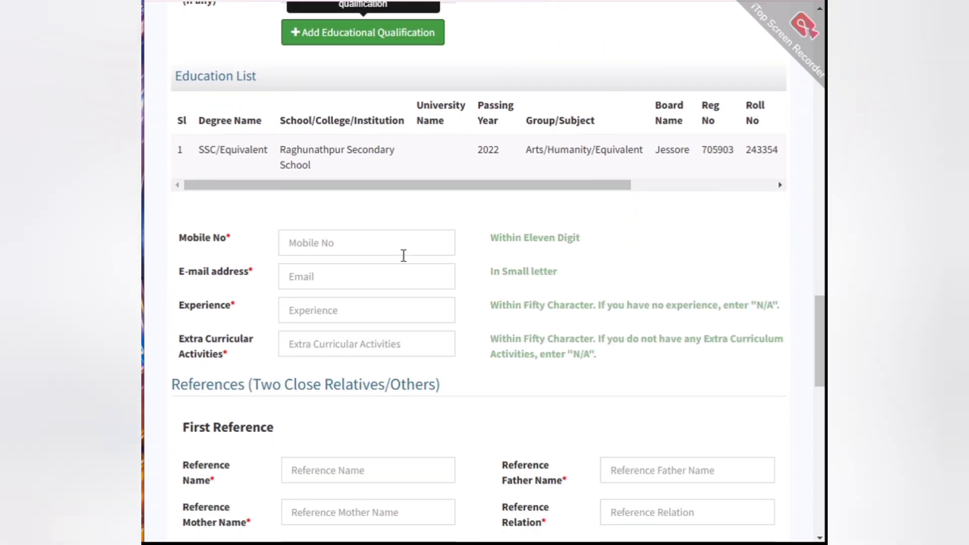
scroll(433, 242, up, 4)
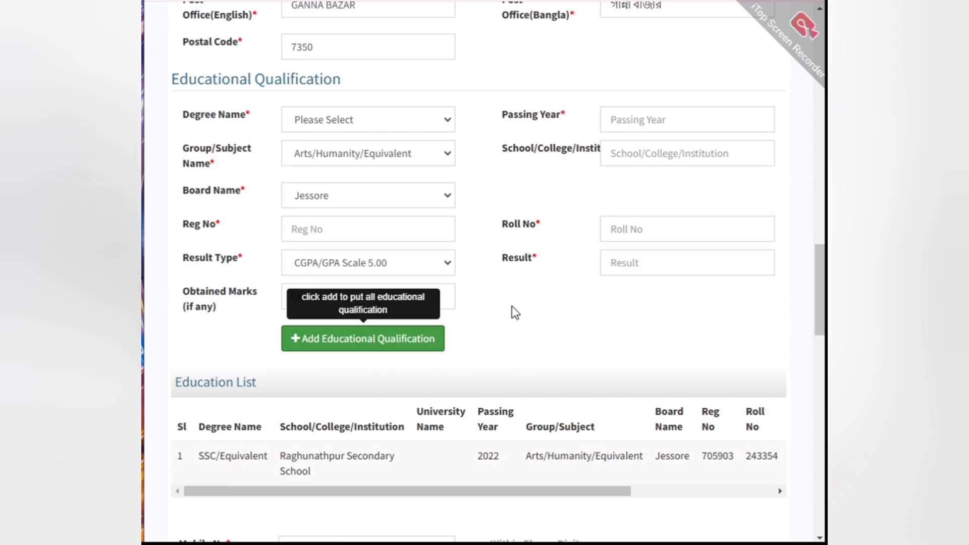
scroll(557, 230, down, 2)
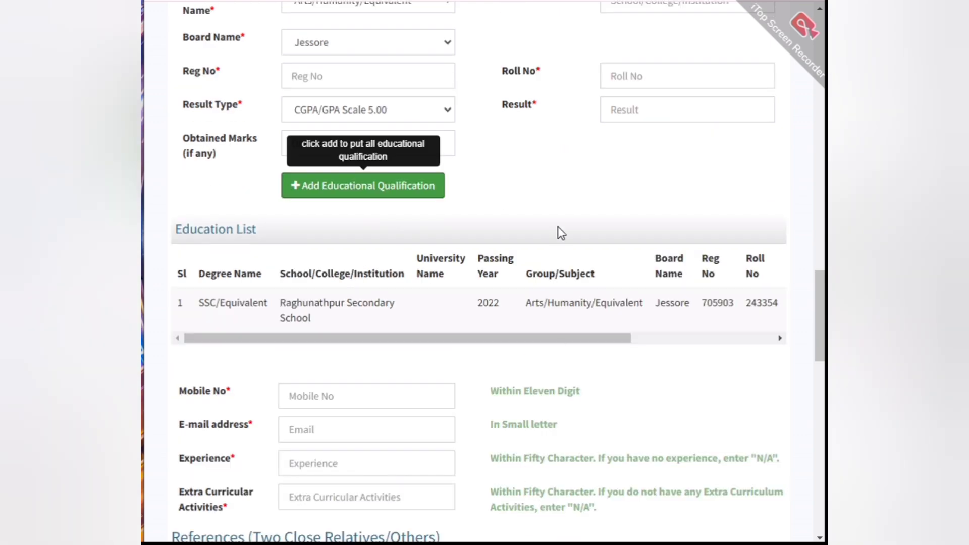
scroll(558, 227, up, 1)
scroll(560, 227, up, 2)
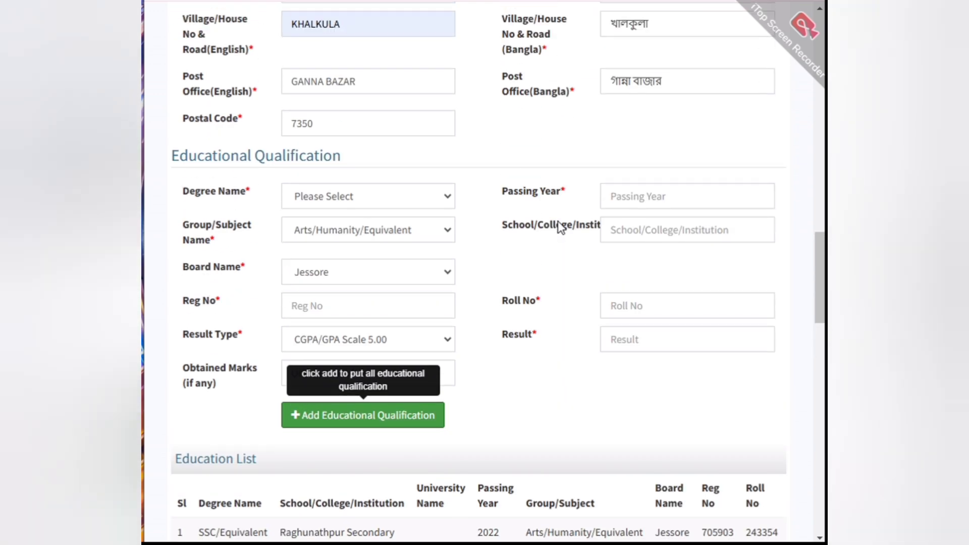
click(389, 205)
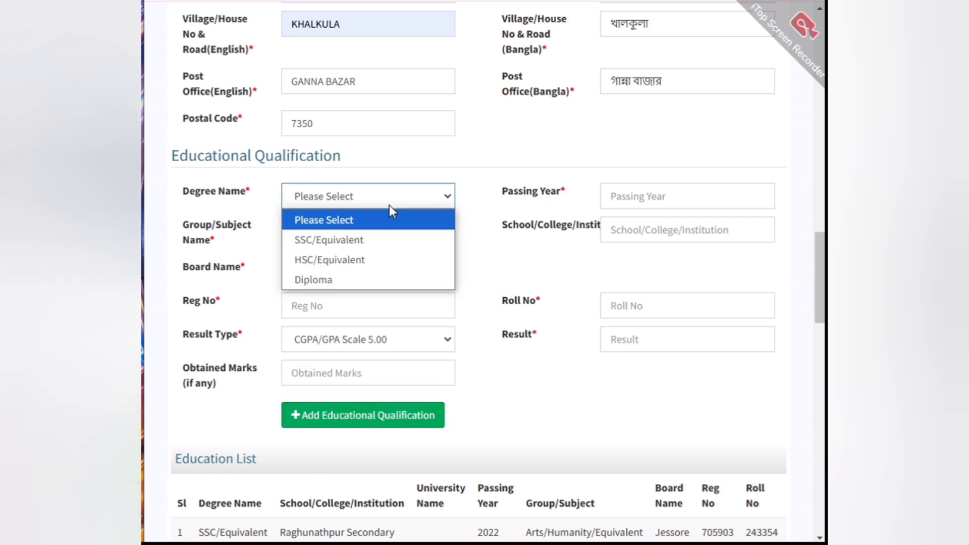
click(339, 260)
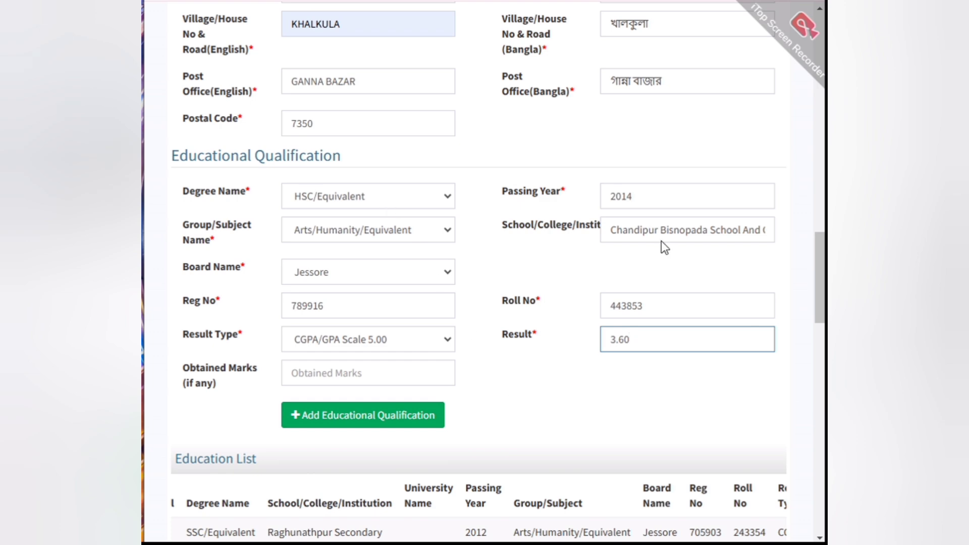
click(354, 408)
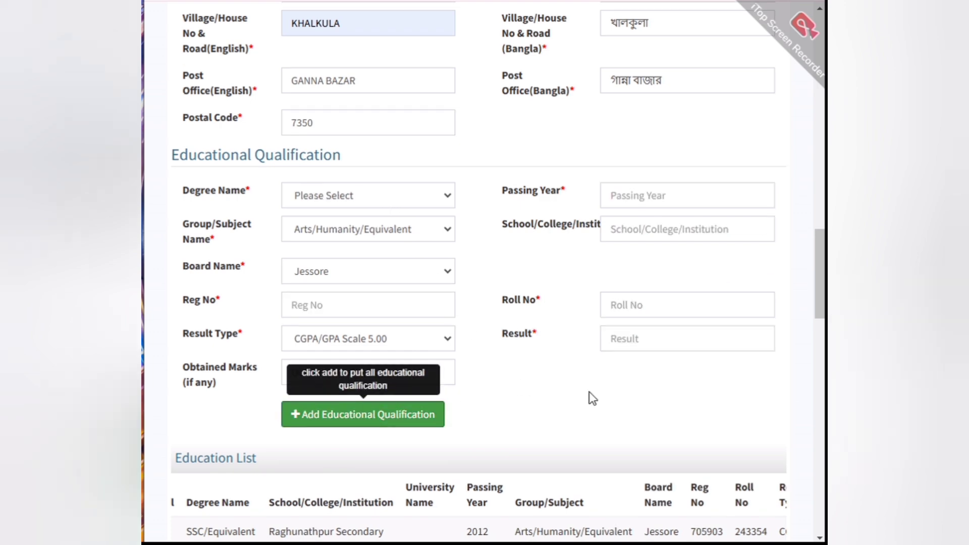
Step: Fill in the candidate's mobile number and e-mail address below the education list
scroll(592, 398, down, 5)
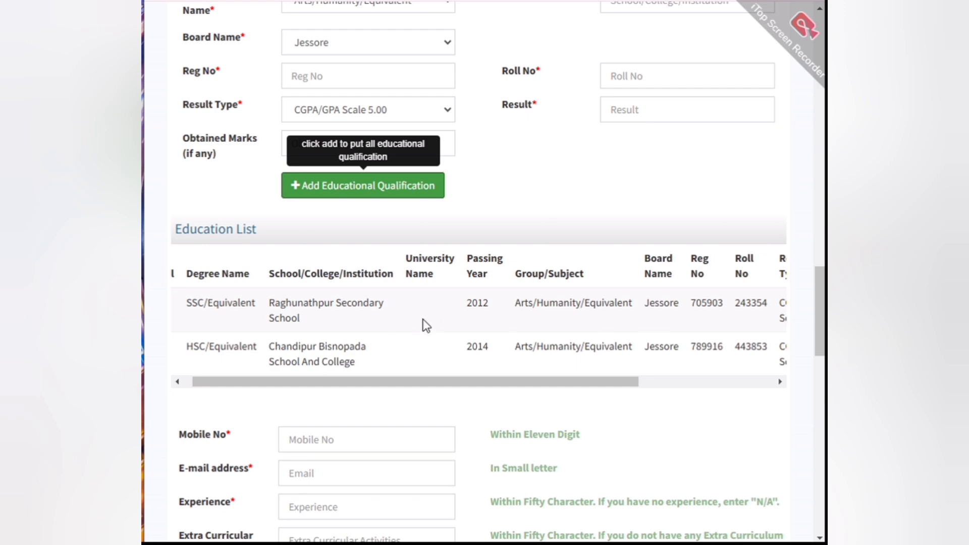
scroll(443, 314, down, 3)
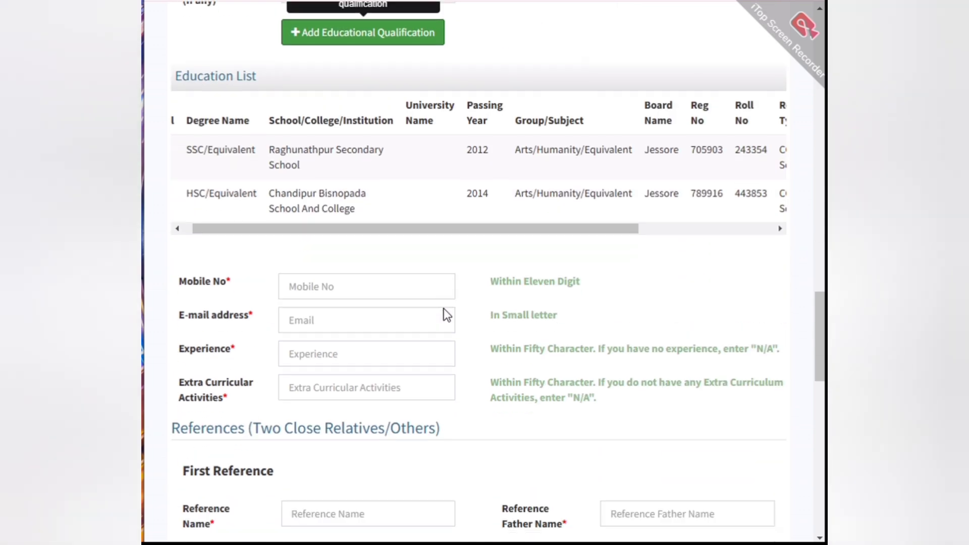
scroll(489, 218, down, 5)
scroll(487, 214, up, 2)
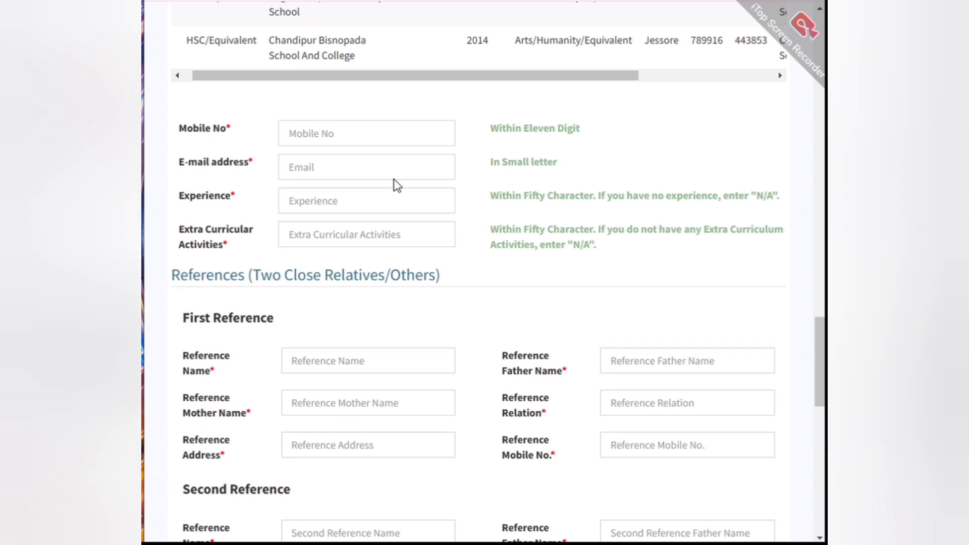
click(315, 133)
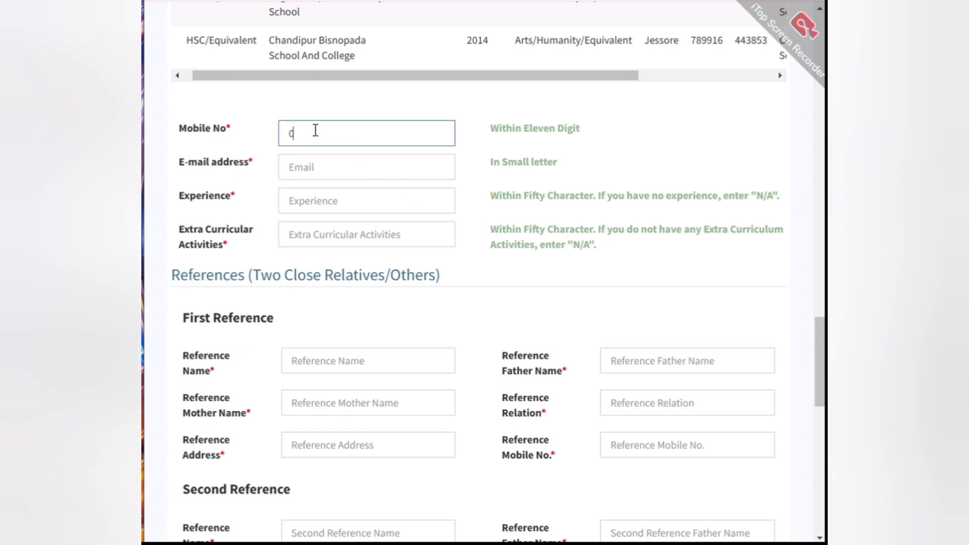
key(Tab)
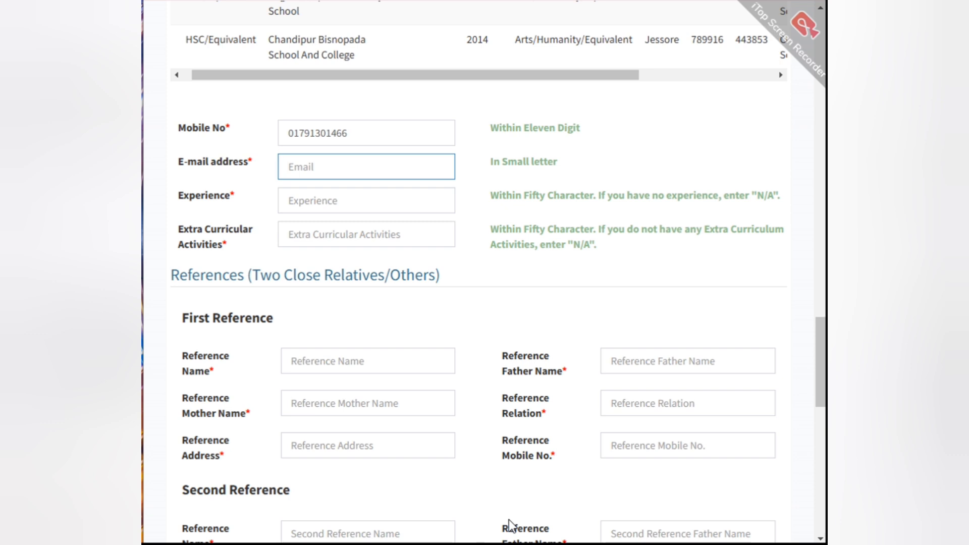
key(ctrl+v)
key(Tab)
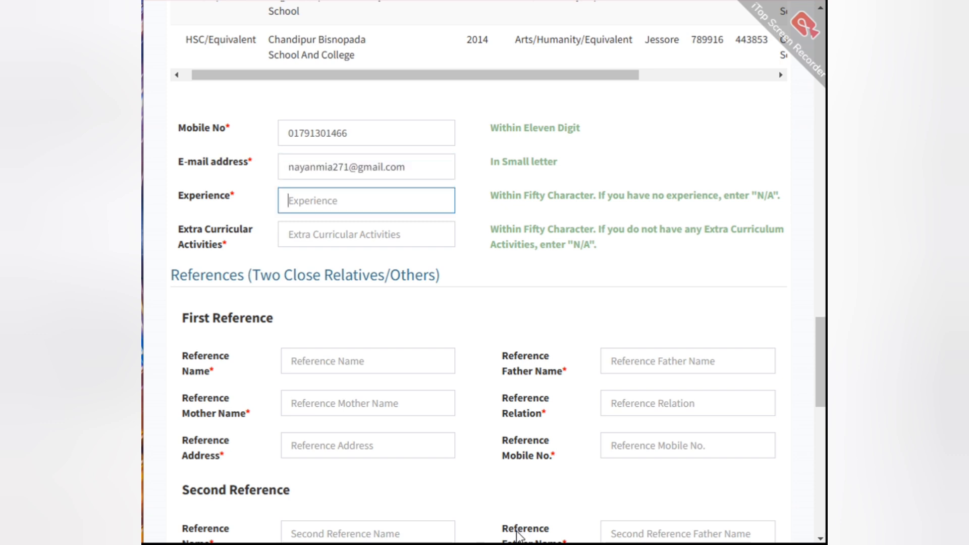
Step: Enter "na" for both the experience and the extra curricular activities
text(na)
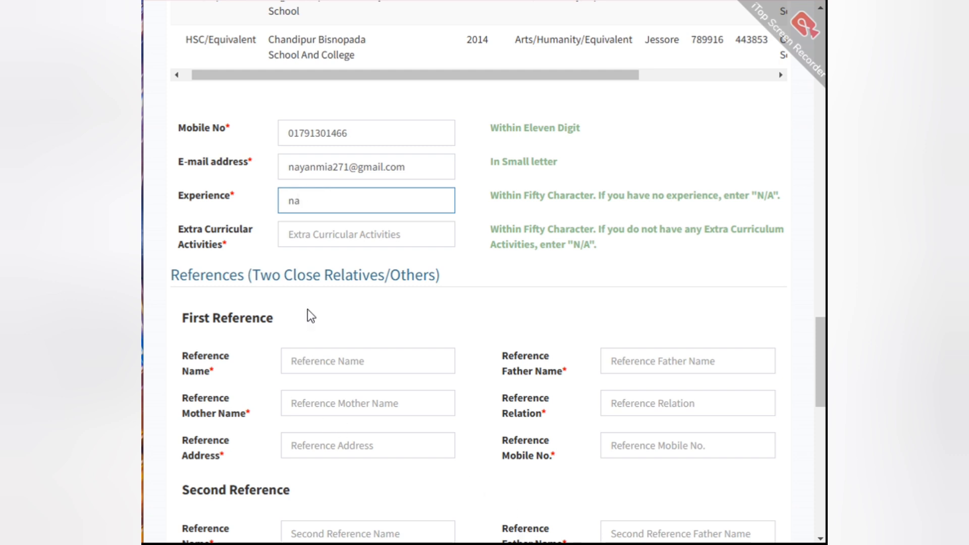
click(333, 236)
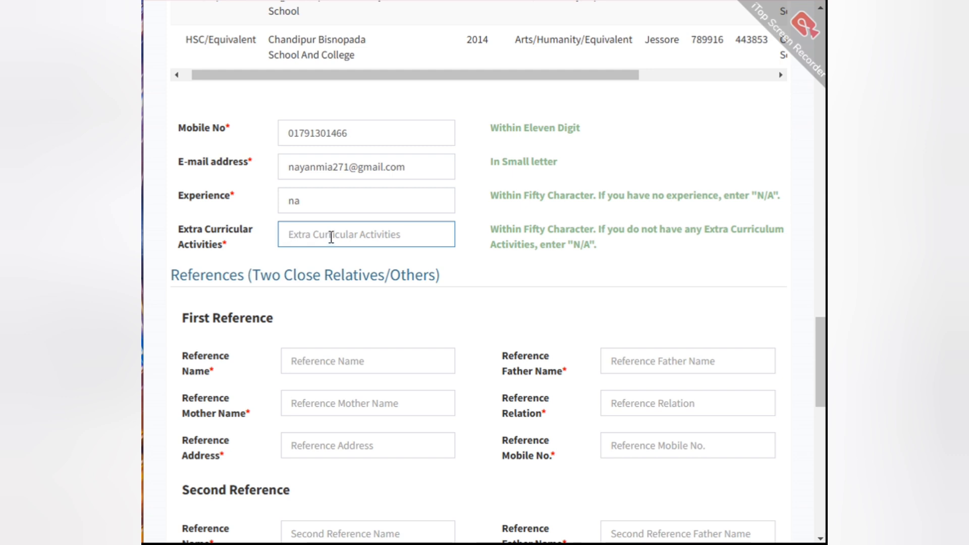
text(na)
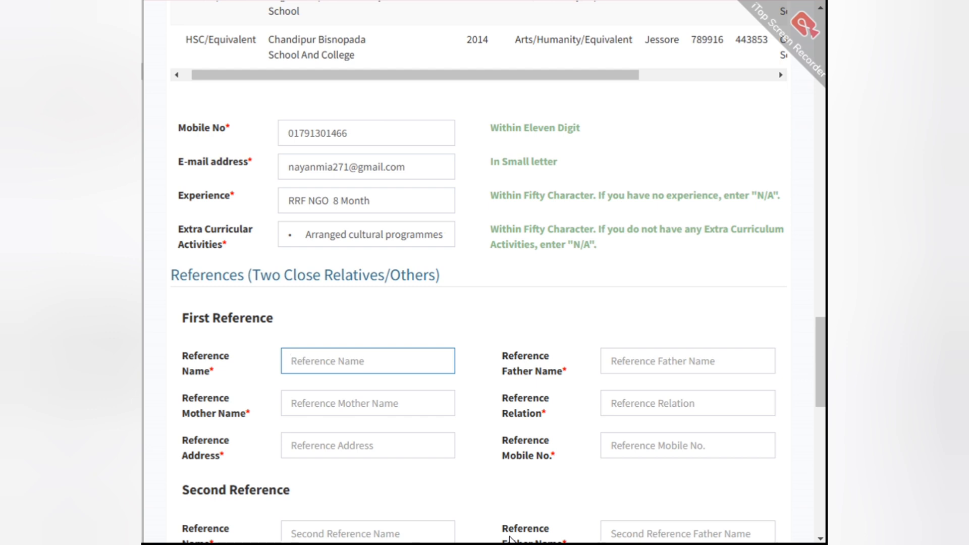
Step: Complete both references with names, parents' names, addresses and mobile numbers, giving the relations as Uncle for the first and Cousin for the second
scroll(495, 277, down, 3)
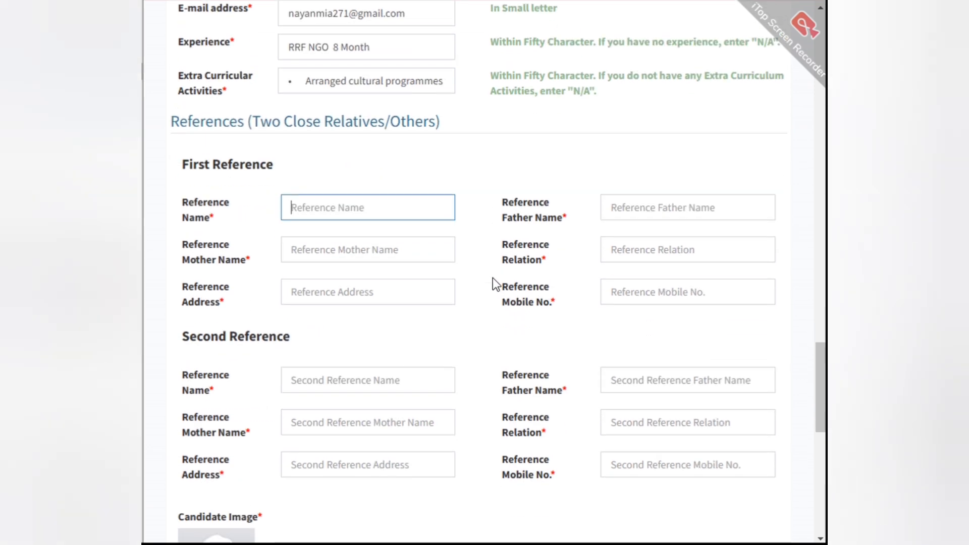
scroll(493, 278, down, 2)
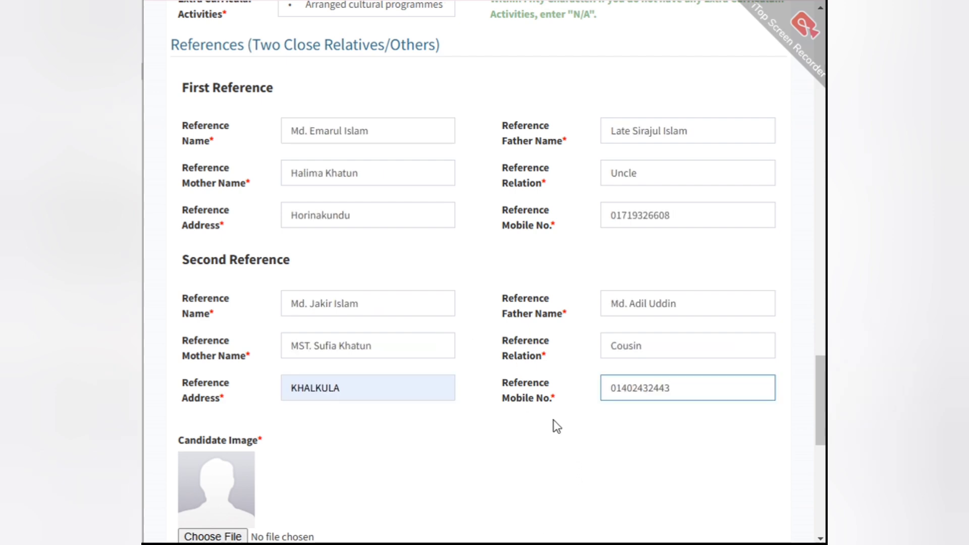
Step: Upload the candidate's photo and signature image files to the application
scroll(555, 424, down, 5)
scroll(555, 427, down, 2)
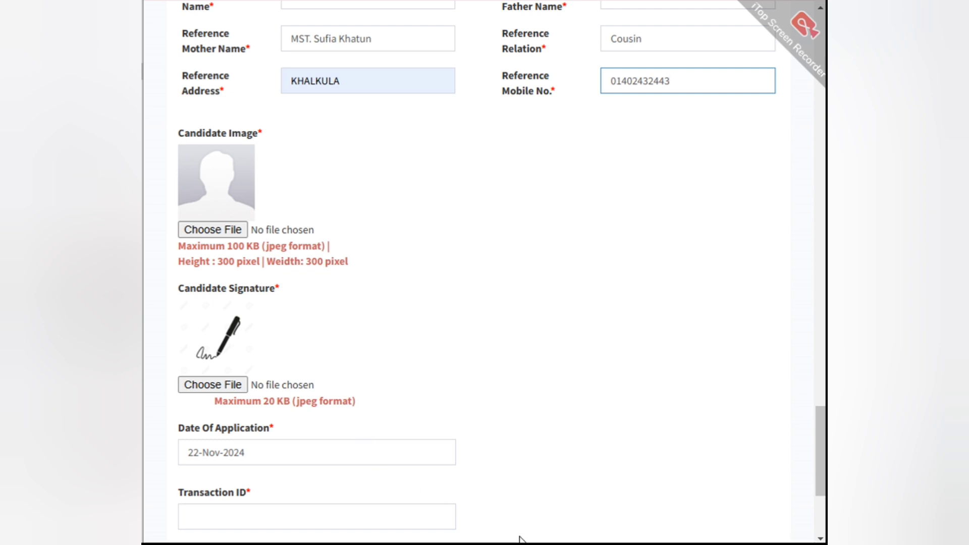
click(205, 385)
click(204, 384)
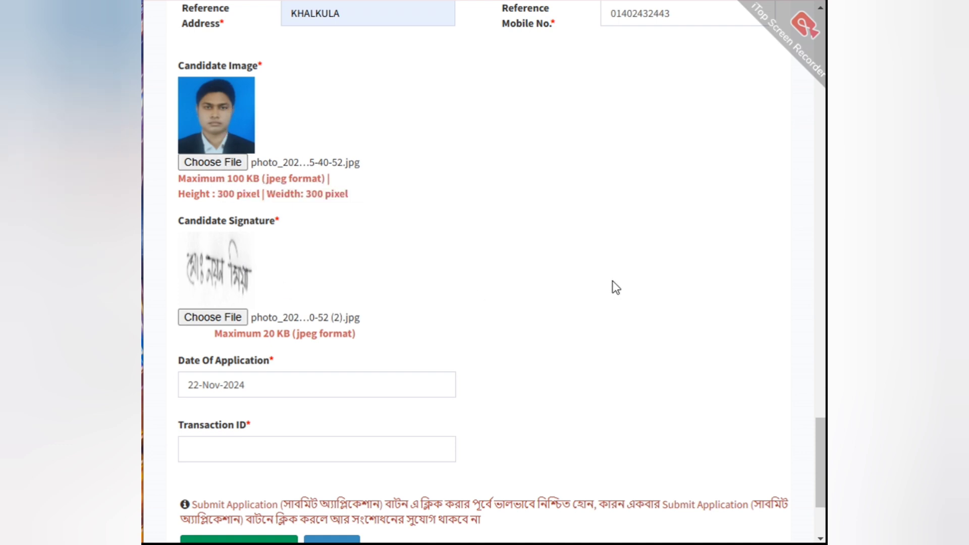
scroll(543, 259, down, 2)
scroll(543, 259, down, 2)
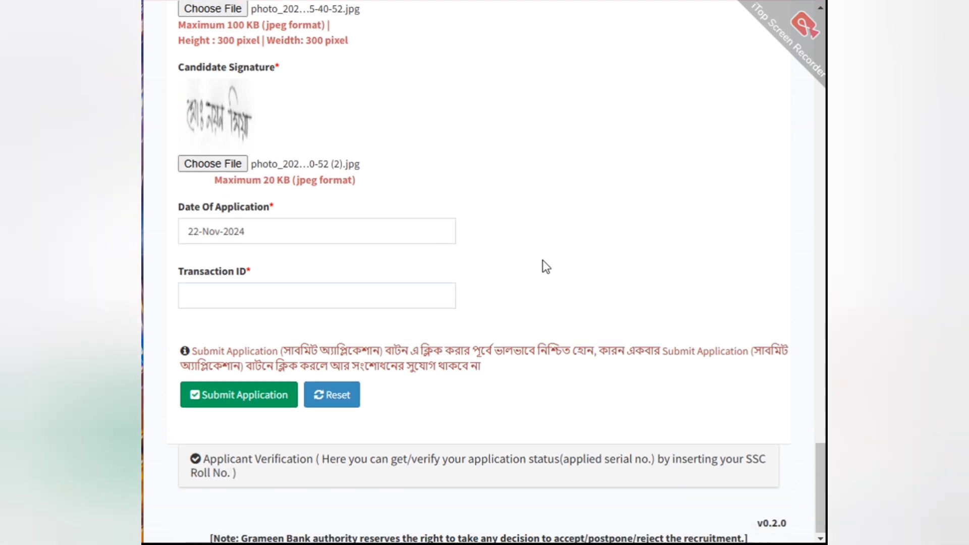
Step: Enter the fee payment's transaction ID below the date of application
click(259, 231)
click(621, 270)
click(271, 307)
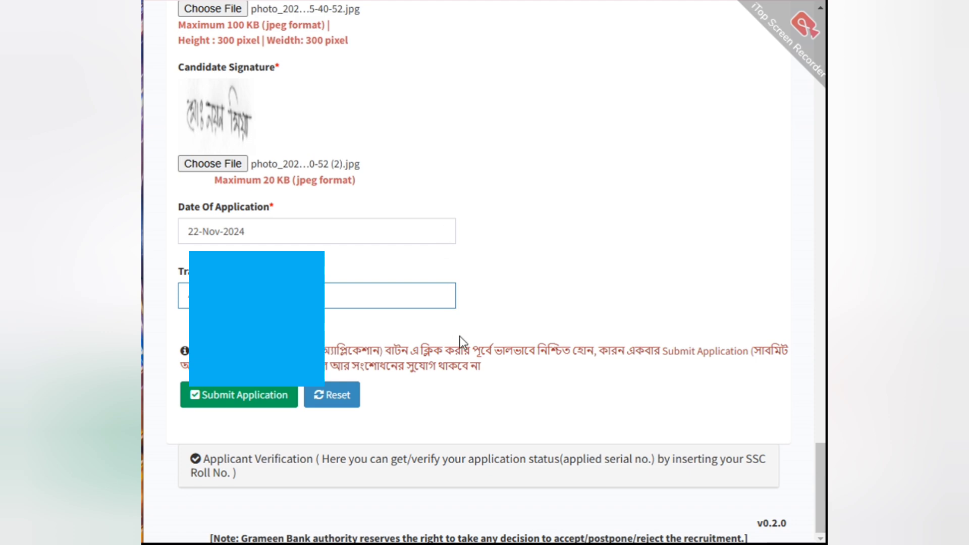
scroll(459, 335, up, 10)
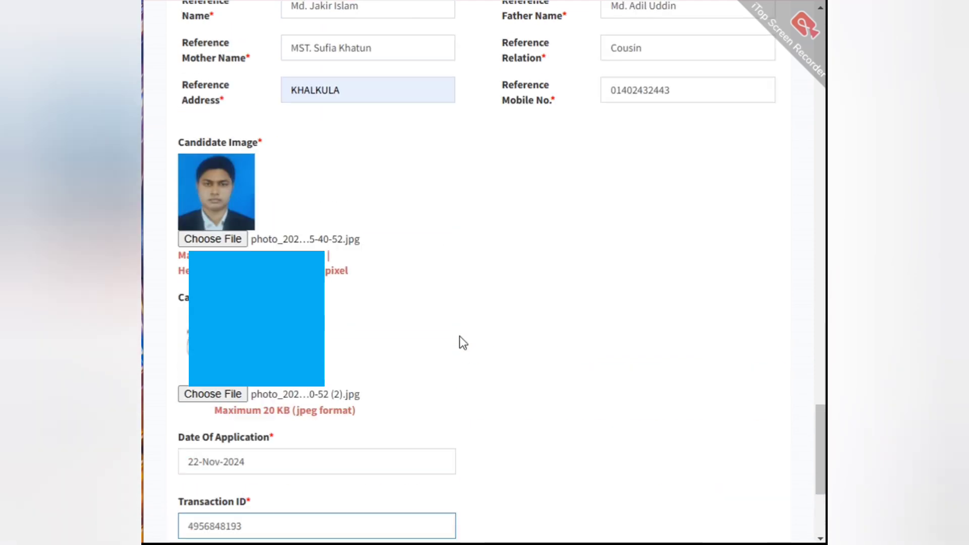
scroll(459, 335, down, 10)
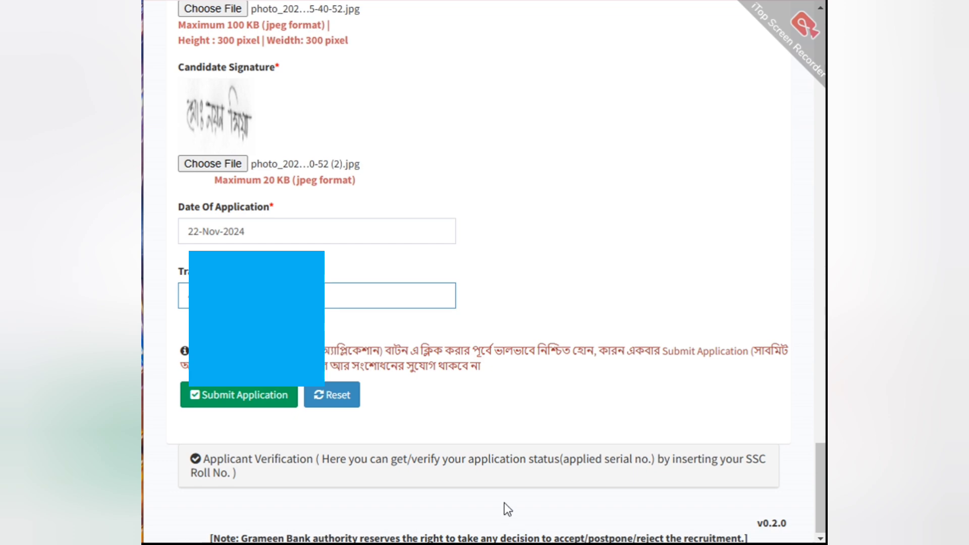
Step: Submit the completed application, confirm the final submission, and decline saving the address in the browser
click(233, 393)
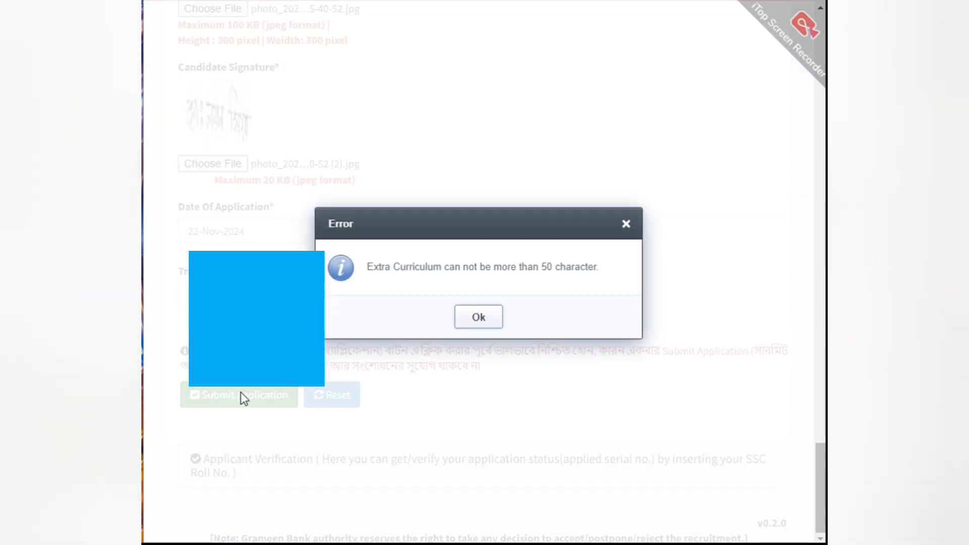
click(483, 321)
click(252, 393)
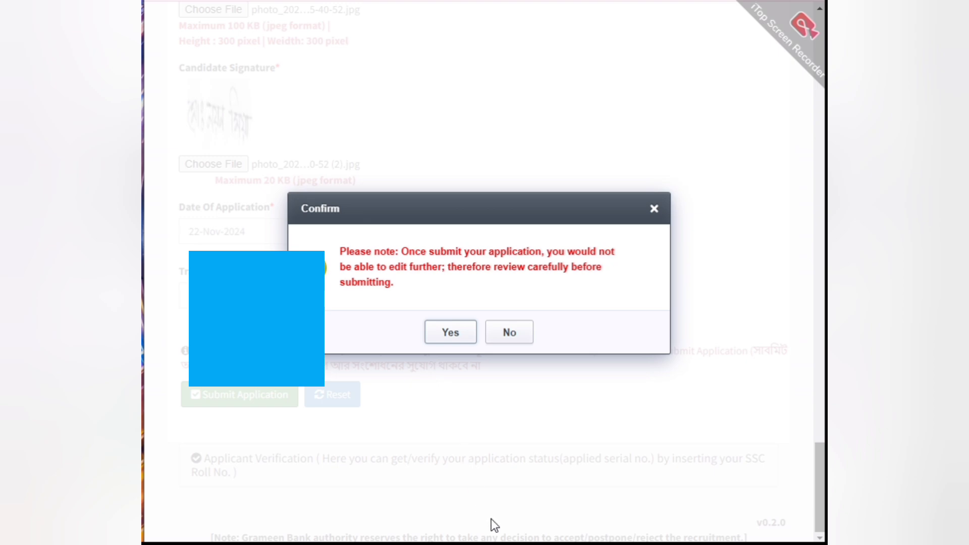
click(457, 333)
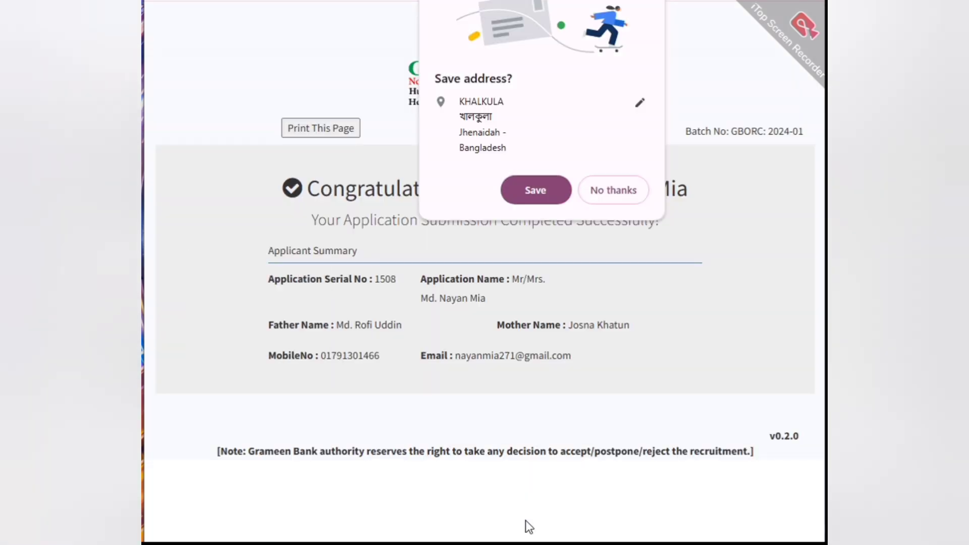
click(622, 189)
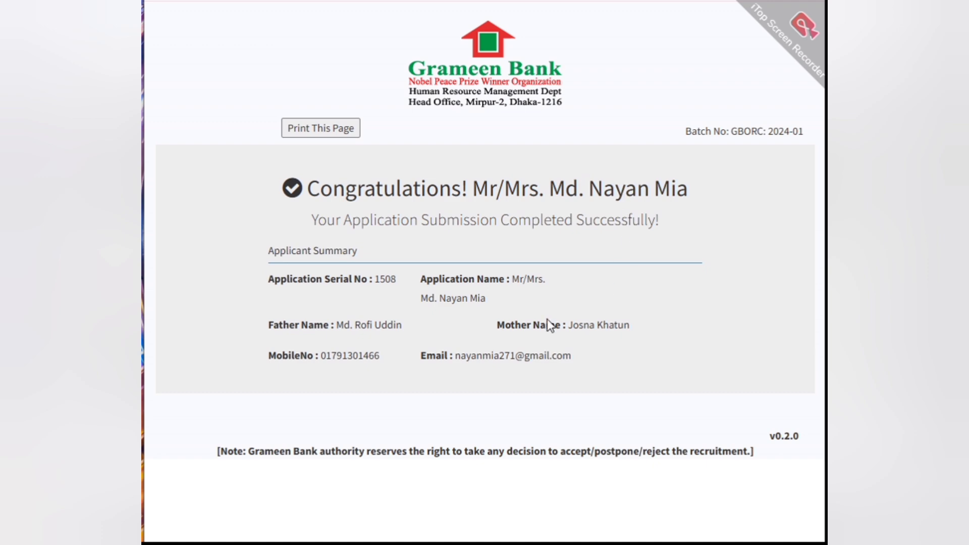